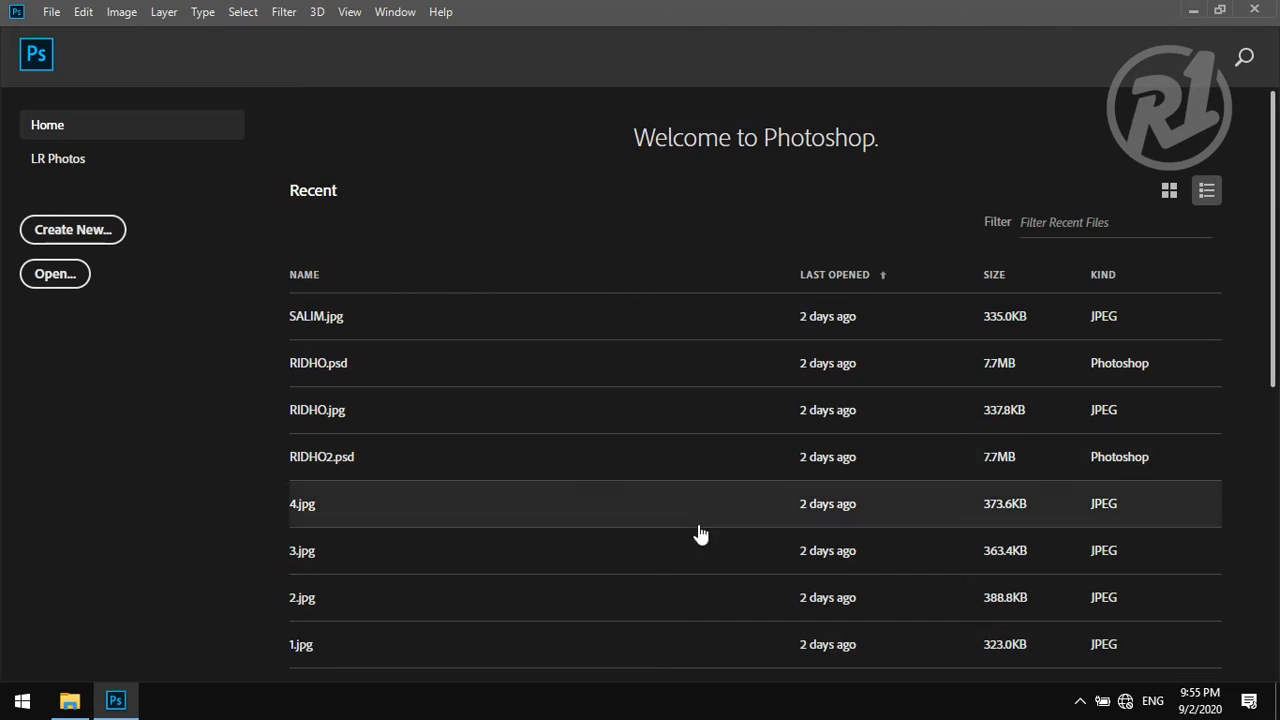
- Create a new blank document with a white background
key("ctrl+n")
left_click(1006, 646)
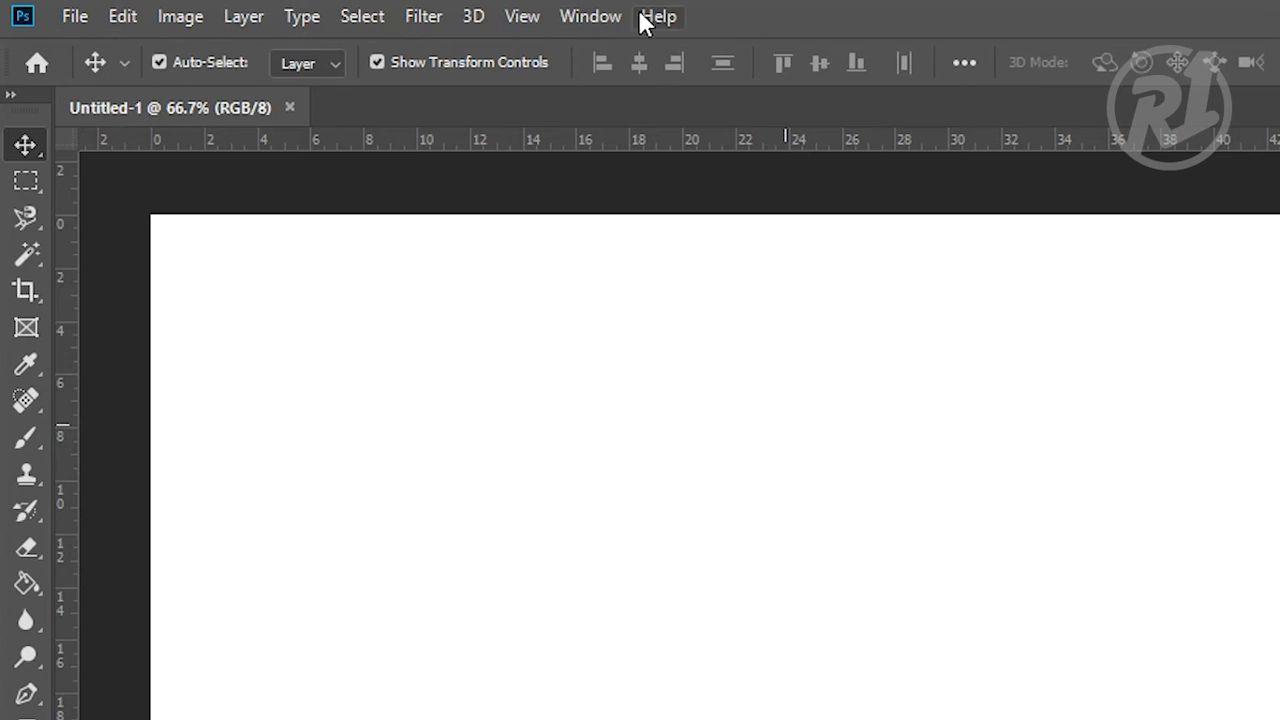
left_click(76, 18)
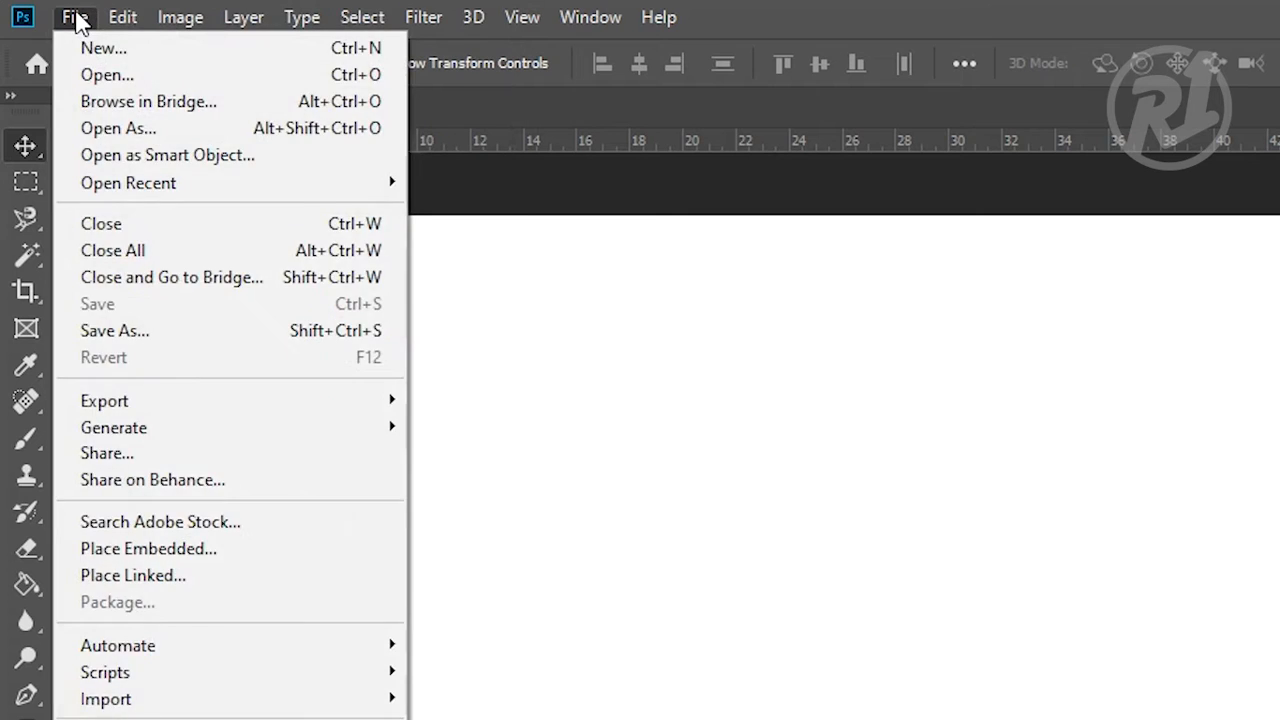
left_click(76, 19)
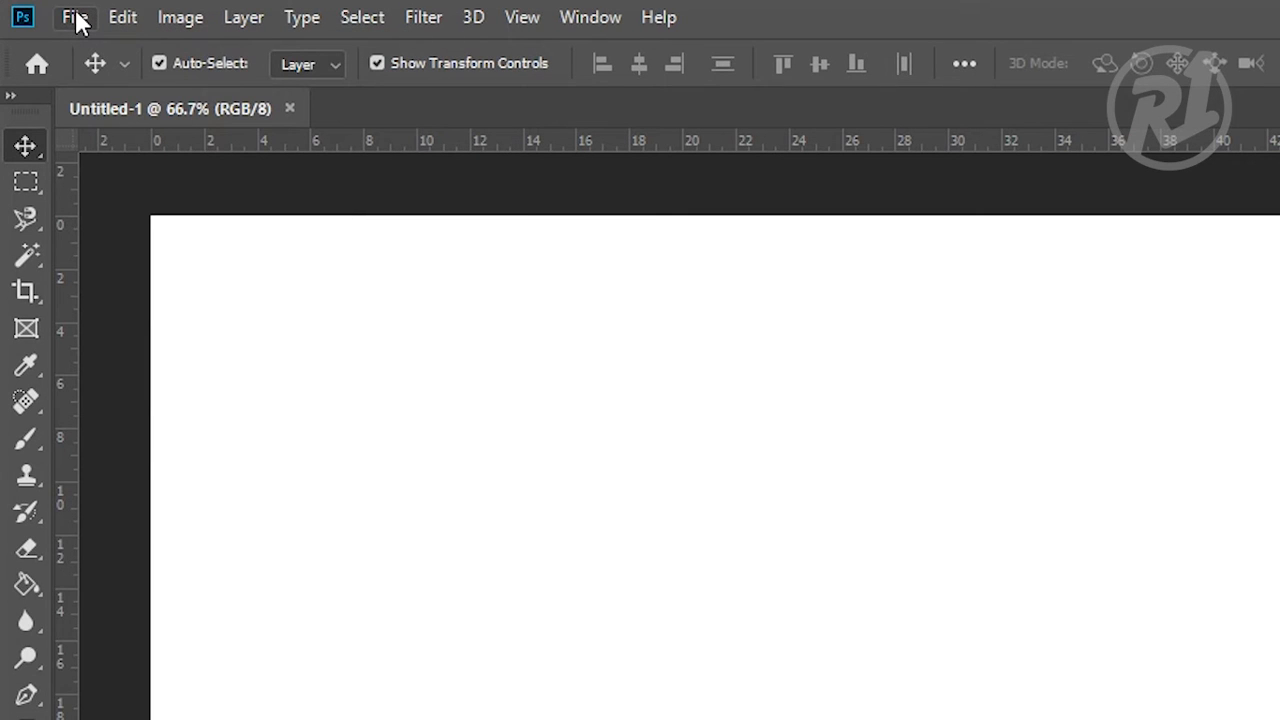
left_click(76, 18)
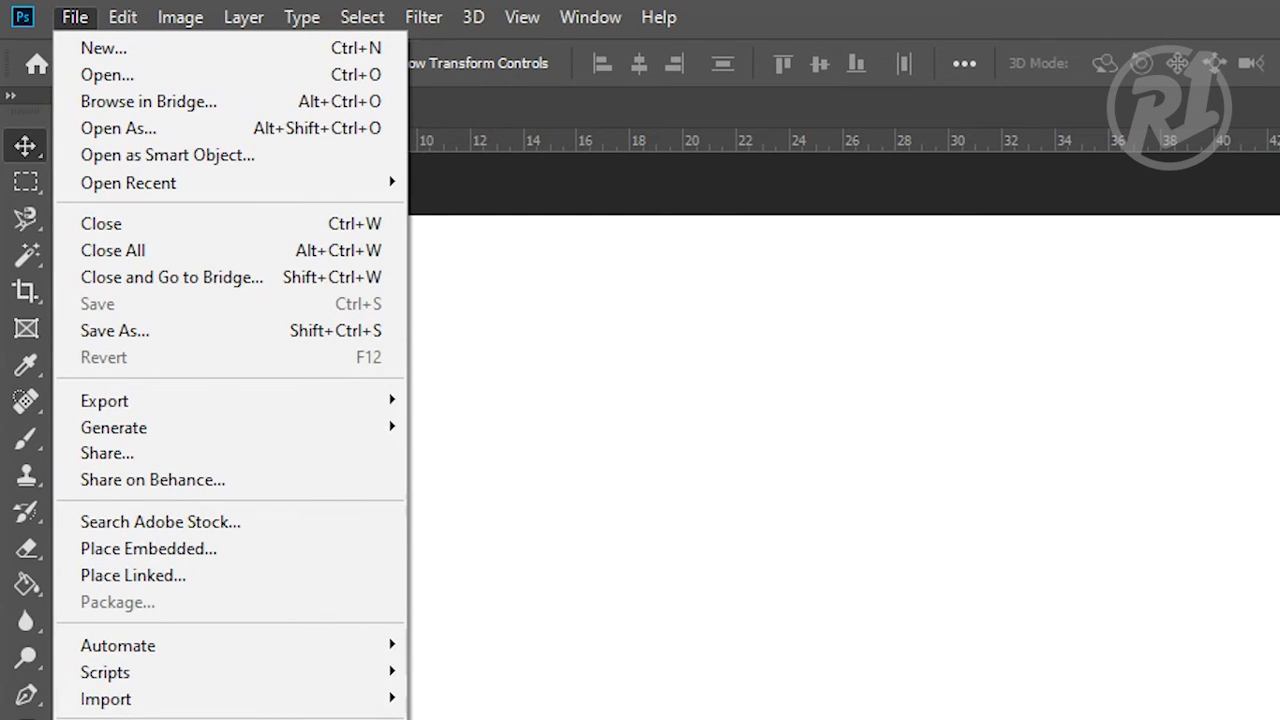
key("Escape")
left_click(186, 18)
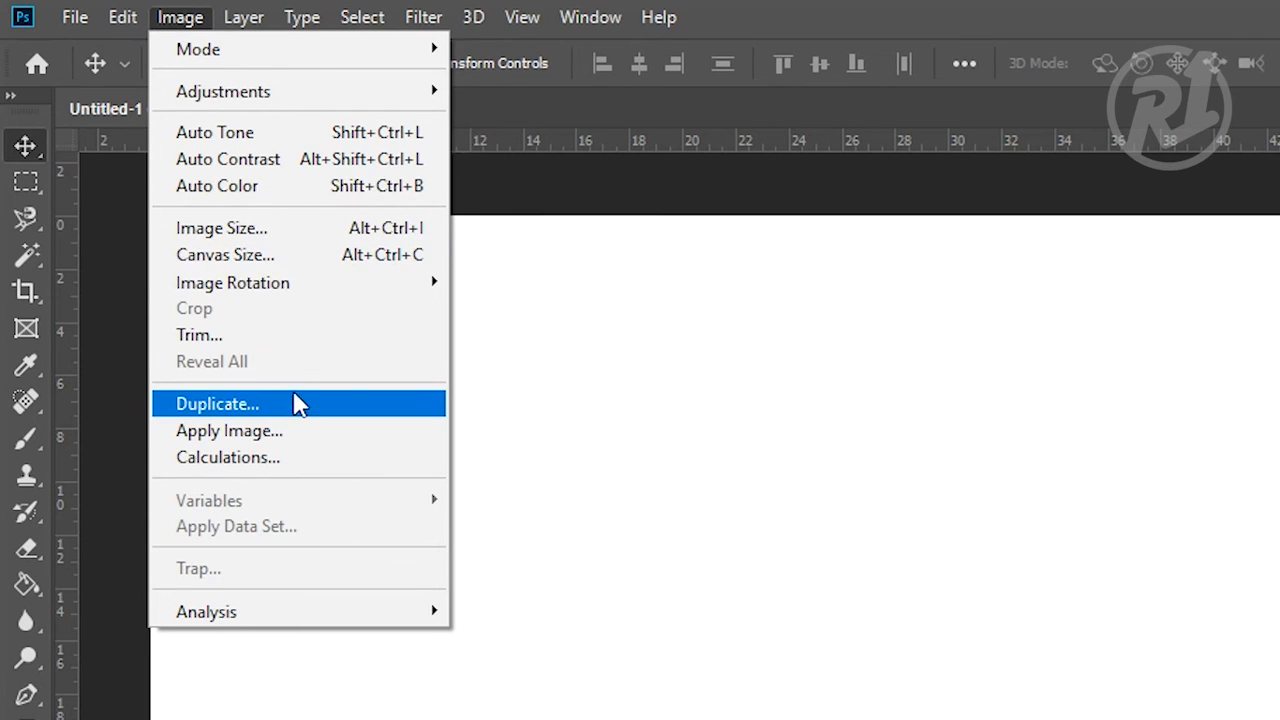
left_click(69, 20)
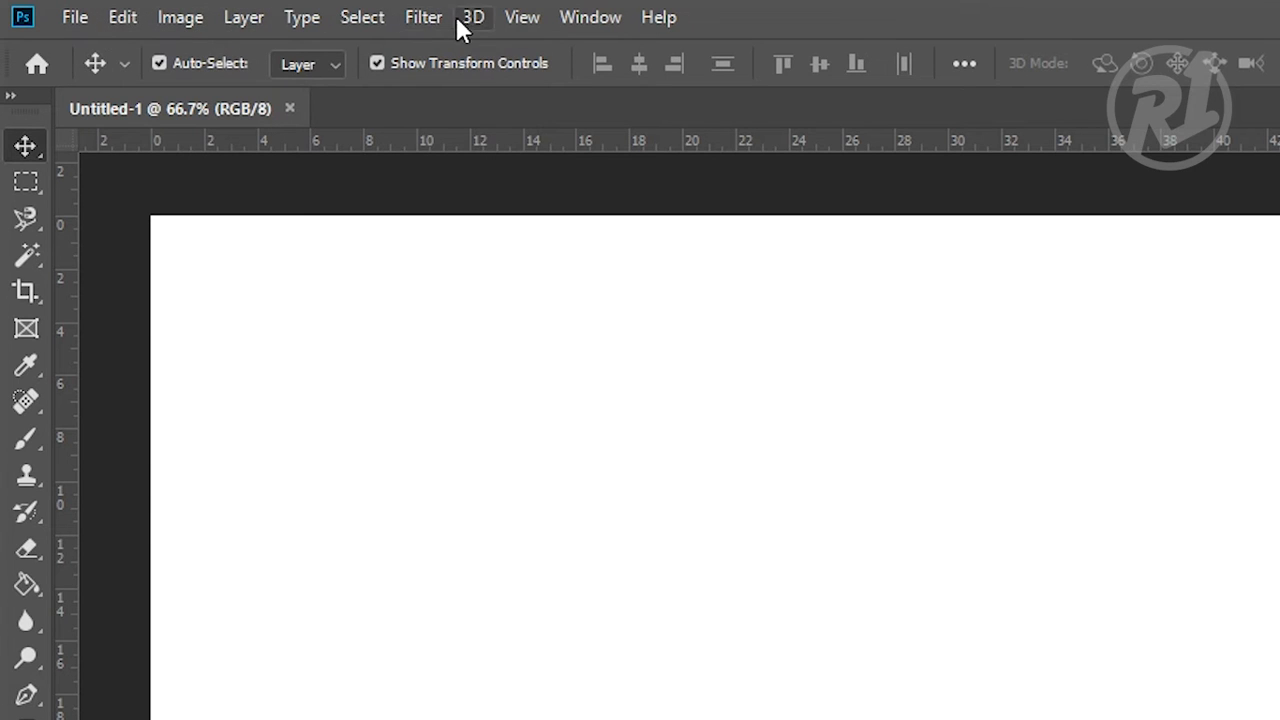
left_click(660, 18)
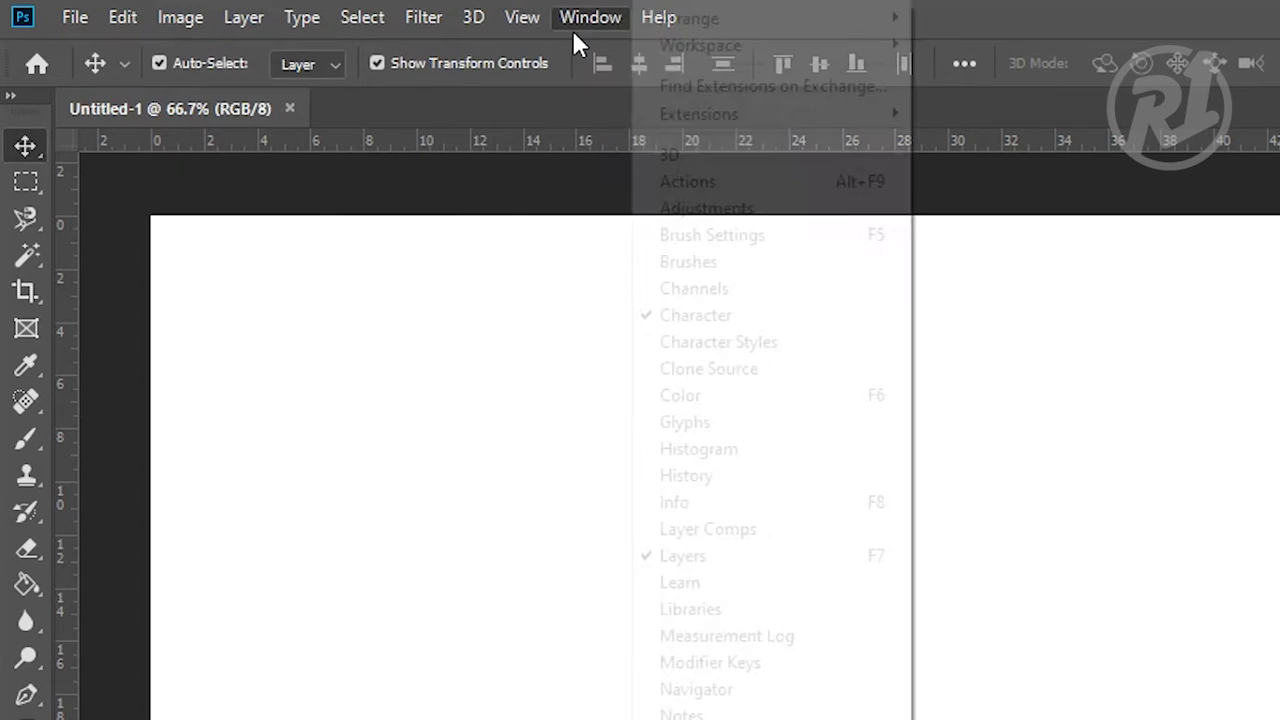
left_click(980, 10)
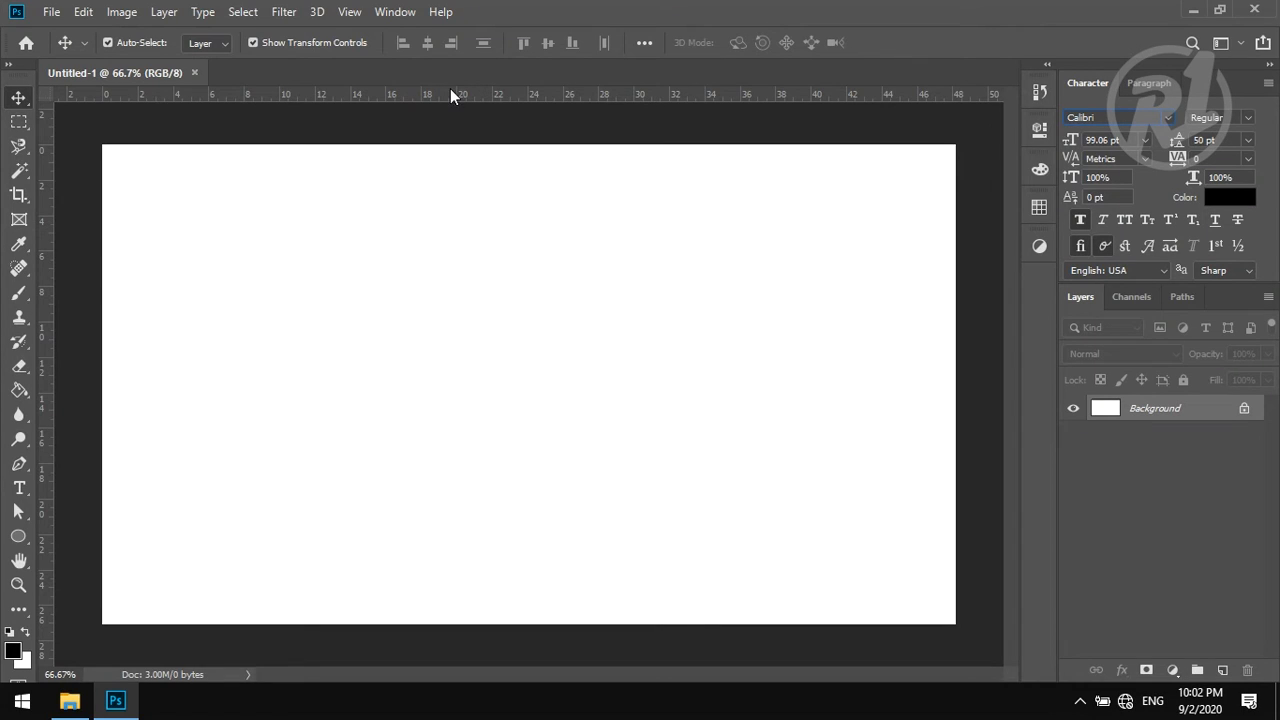
- Draw a black rectangle about 428 by 242 px in the upper-right half of the canvas, without a stroke
left_click(20, 538)
left_click(100, 537)
left_click_drag(520, 241, 790, 393)
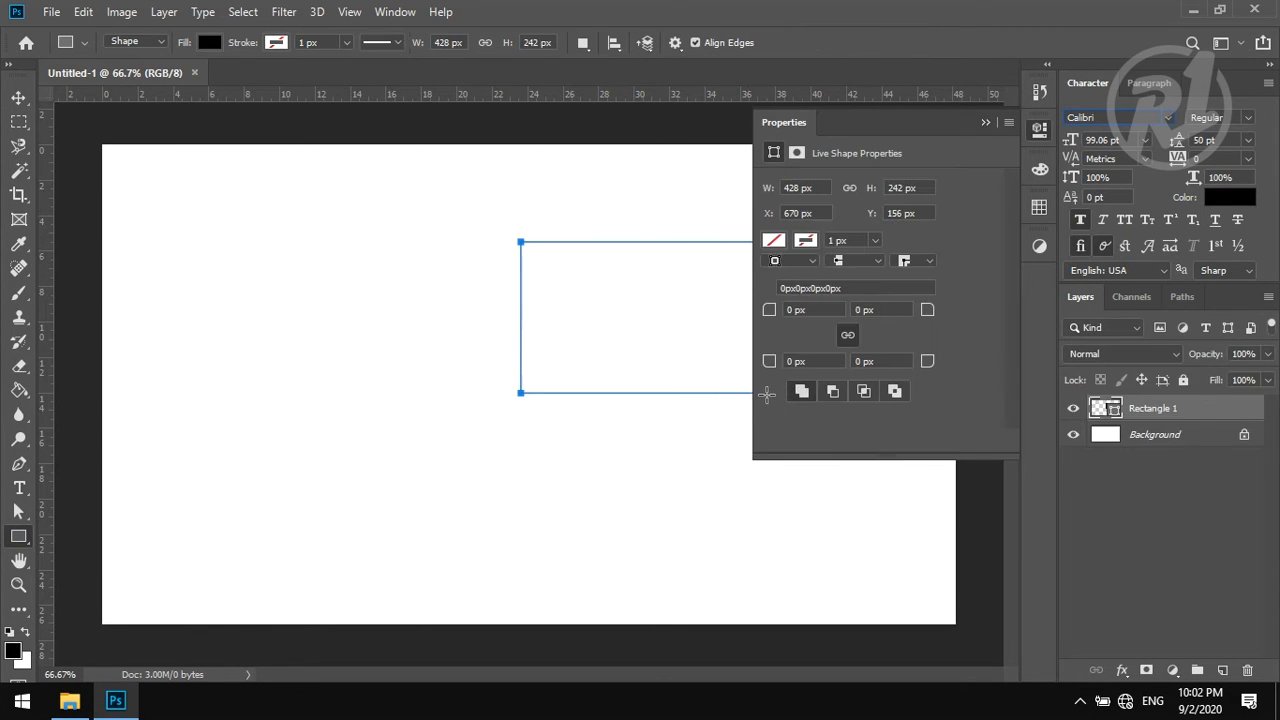
left_click(983, 122)
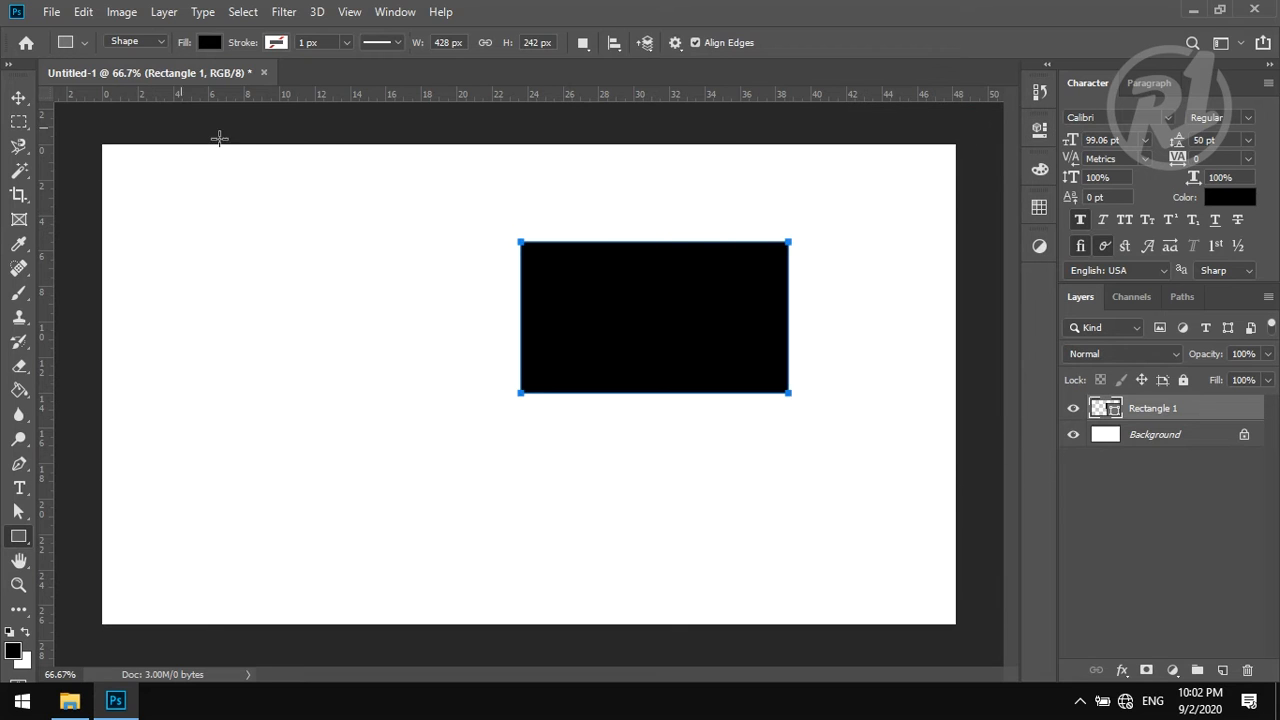
- Move the black rectangle with the Move tool to just above and left of the canvas centre
left_click(19, 97)
left_click_drag(537, 308, 360, 334)
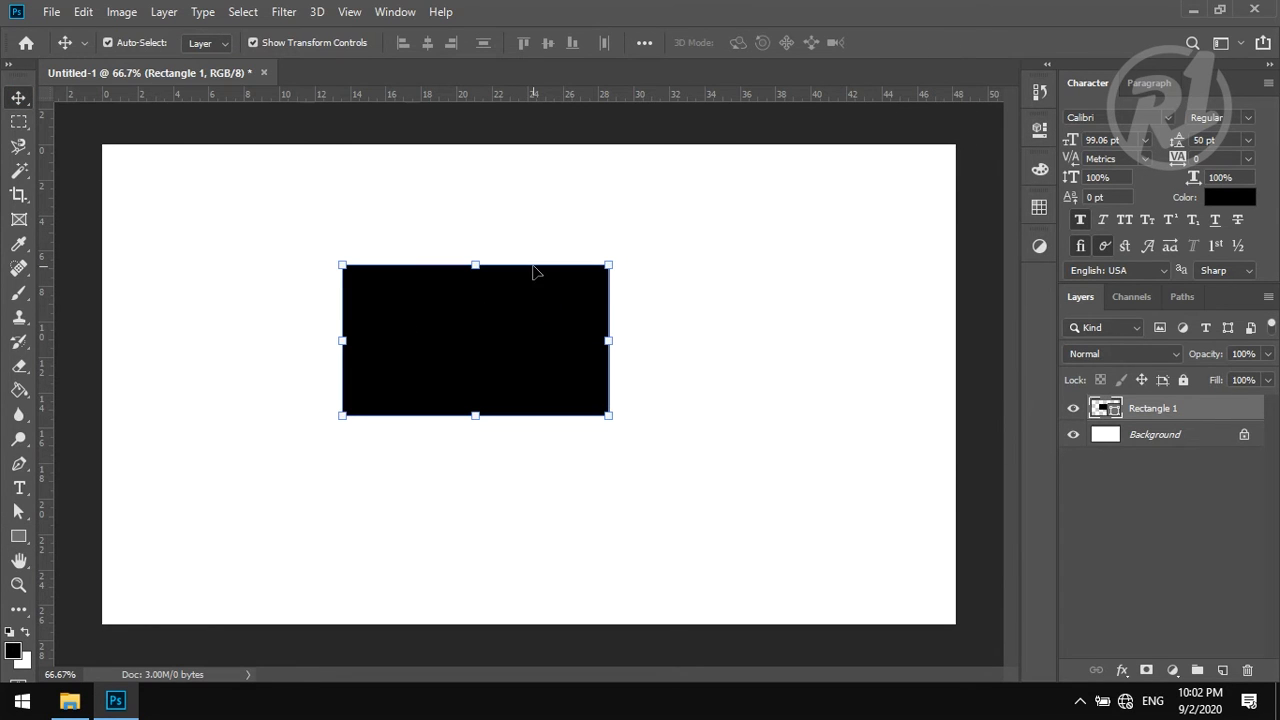
left_click_drag(529, 314, 549, 326)
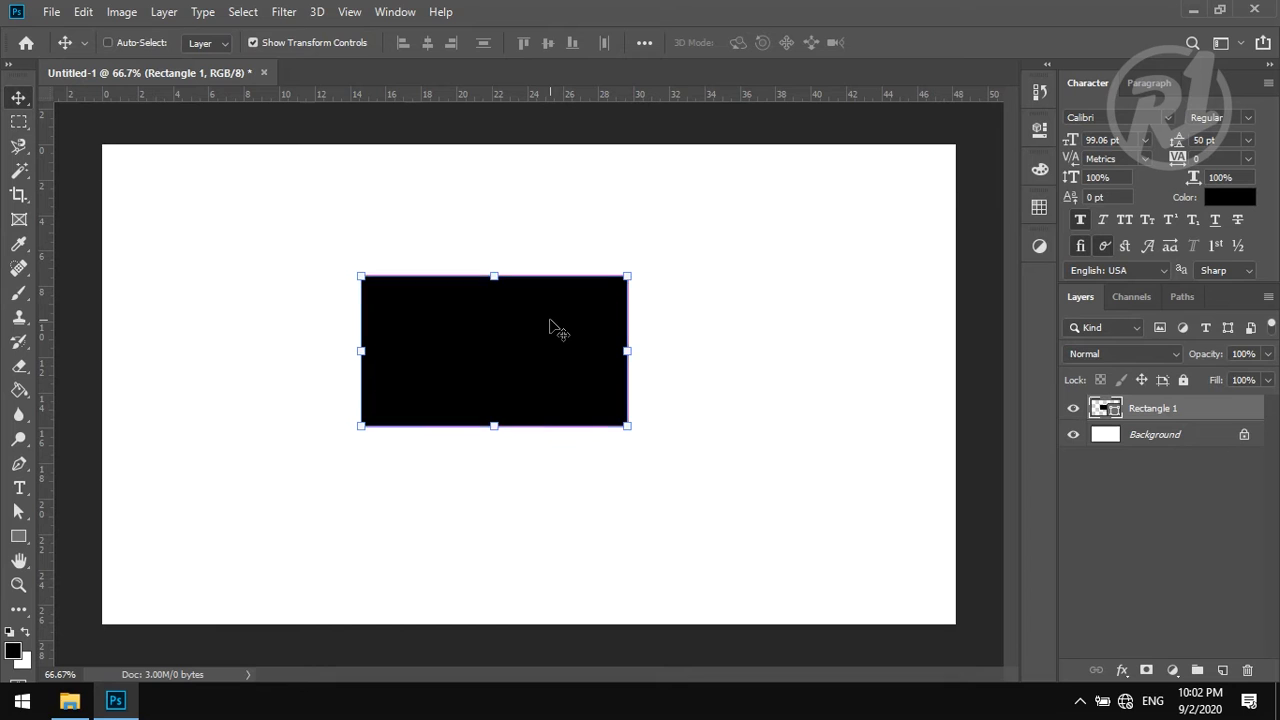
- Select the whole canvas and centre the black rectangle on it horizontally and vertically
key("ctrl+a")
left_click(427, 42)
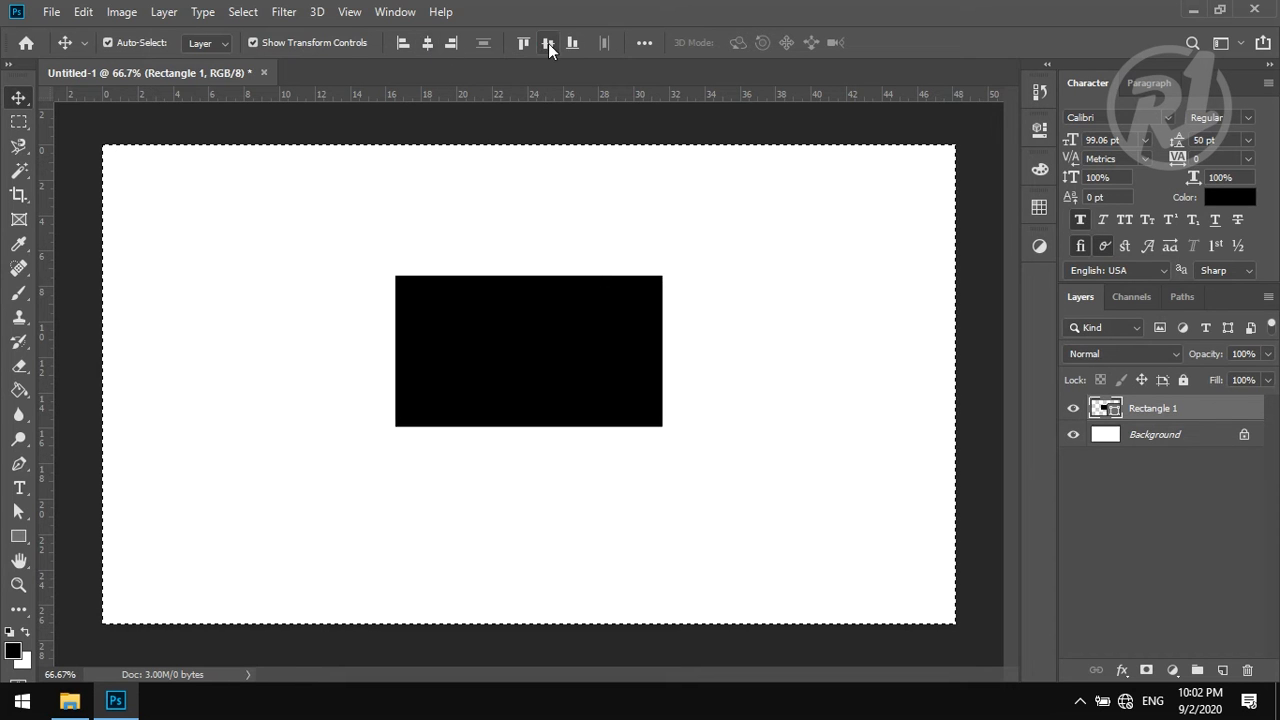
left_click(547, 43)
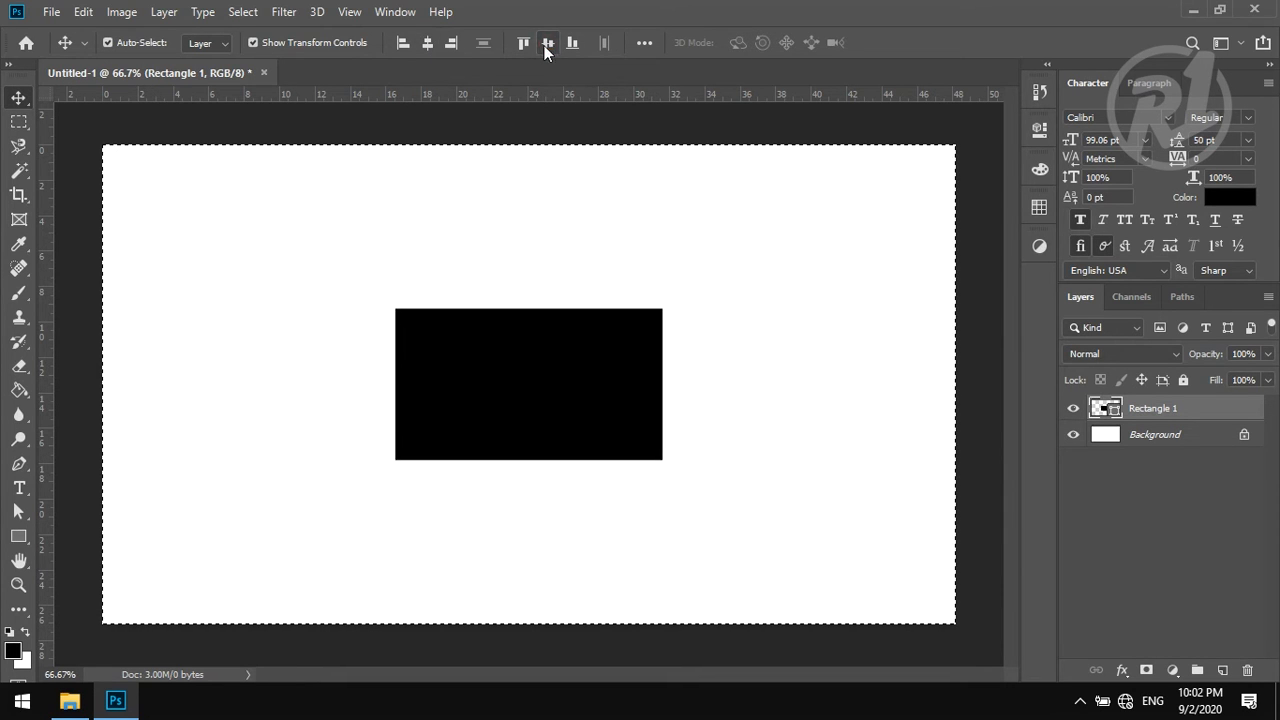
- Align the rectangle to the canvas's left edge, move it to the top-right corner using alignment, and deselect
left_click(400, 44)
left_click(451, 44)
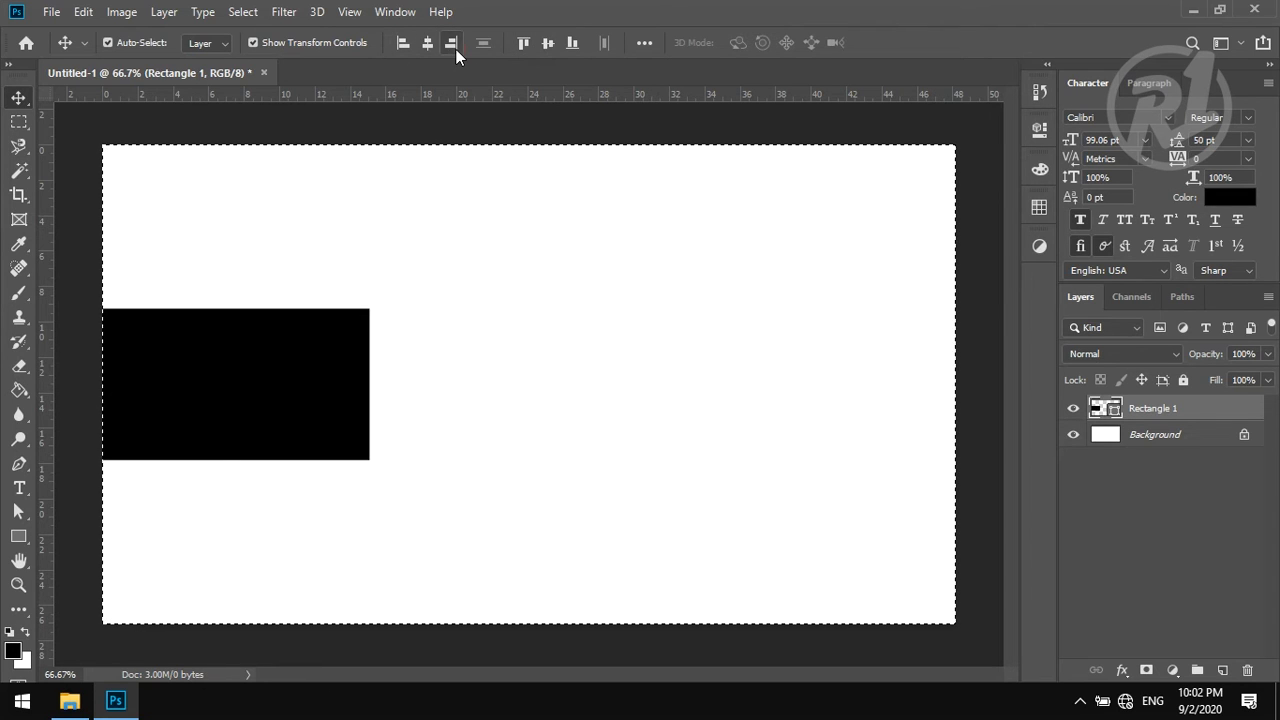
left_click(523, 44)
key("ctrl+d")
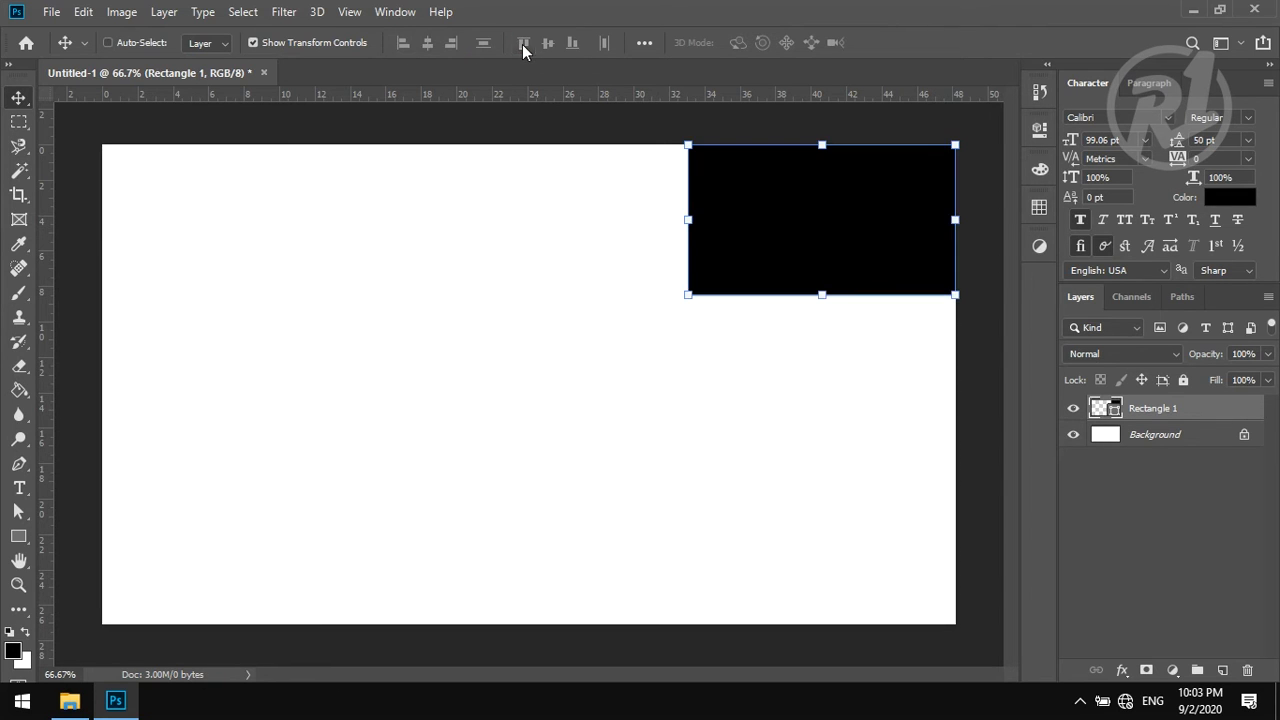
- Move the rectangle back near the canvas centre and set its width to 20 cm
left_click_drag(730, 243, 465, 376)
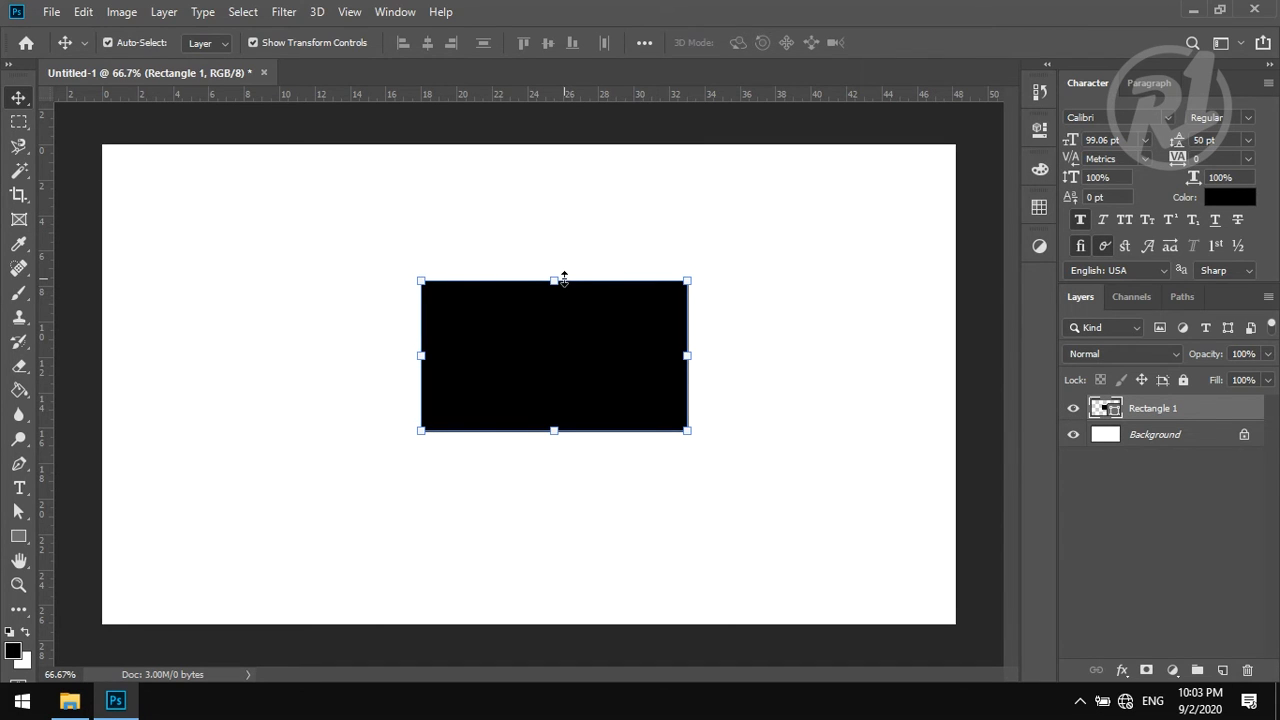
left_click(565, 280)
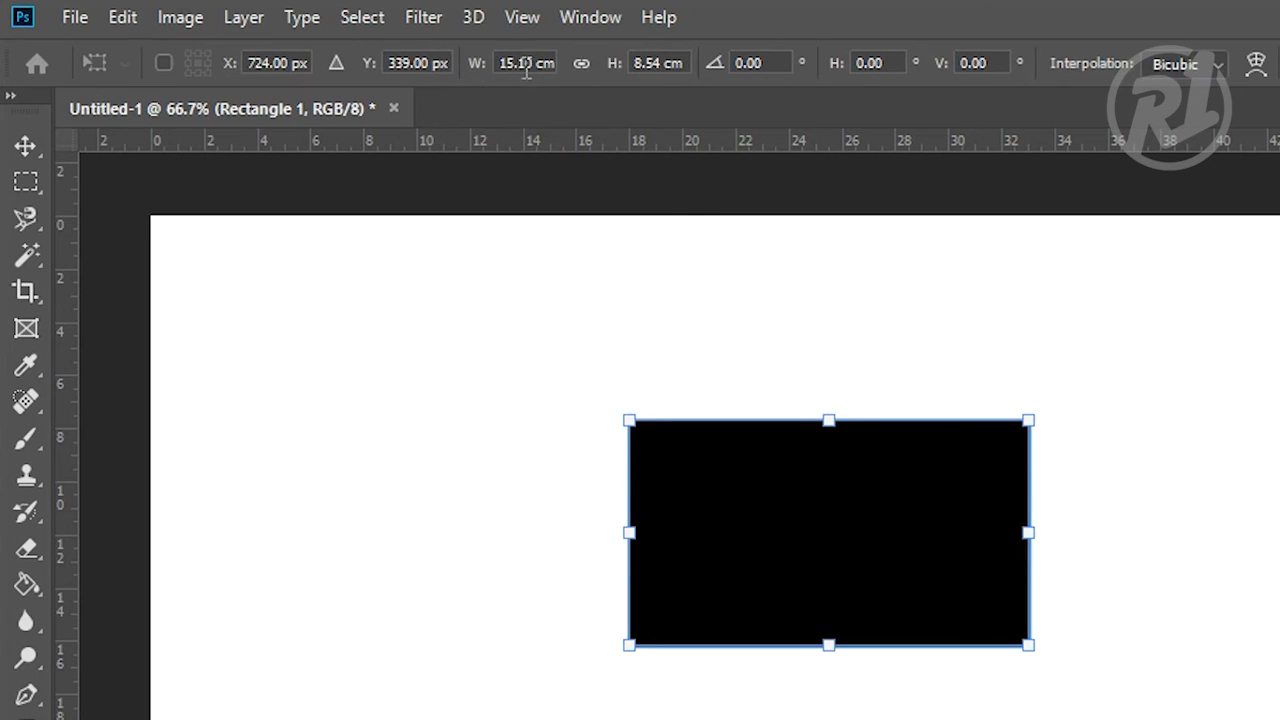
right_click(526, 66)
left_click(597, 133)
left_click(539, 62)
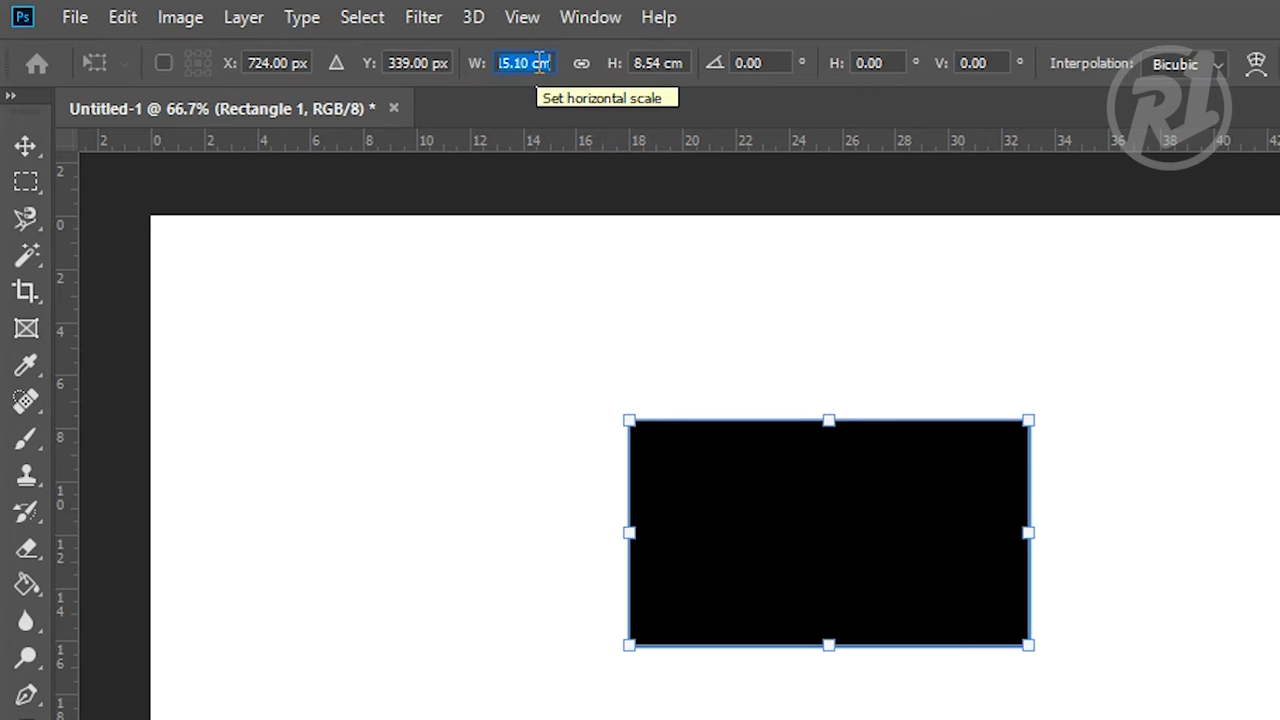
type("20")
key("Return")
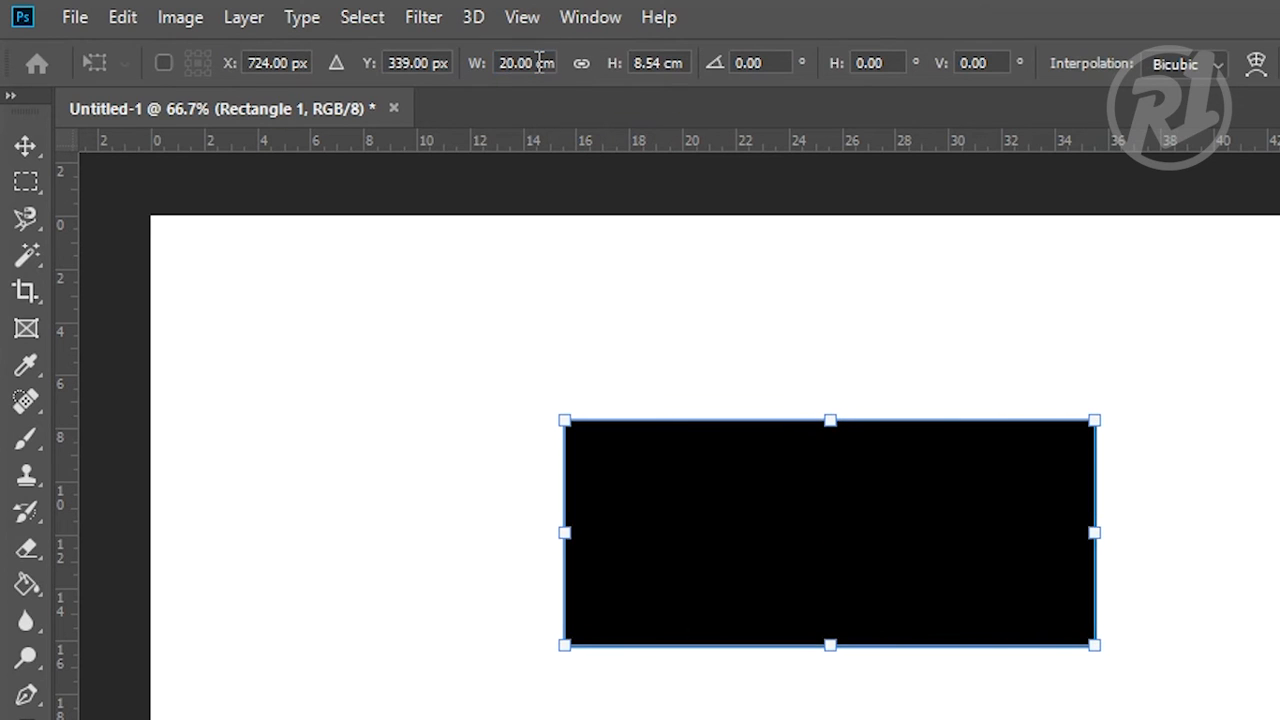
- Set the rectangle's height to 5 cm, apply the transform and move it to the canvas's upper-right area
key("Tab")
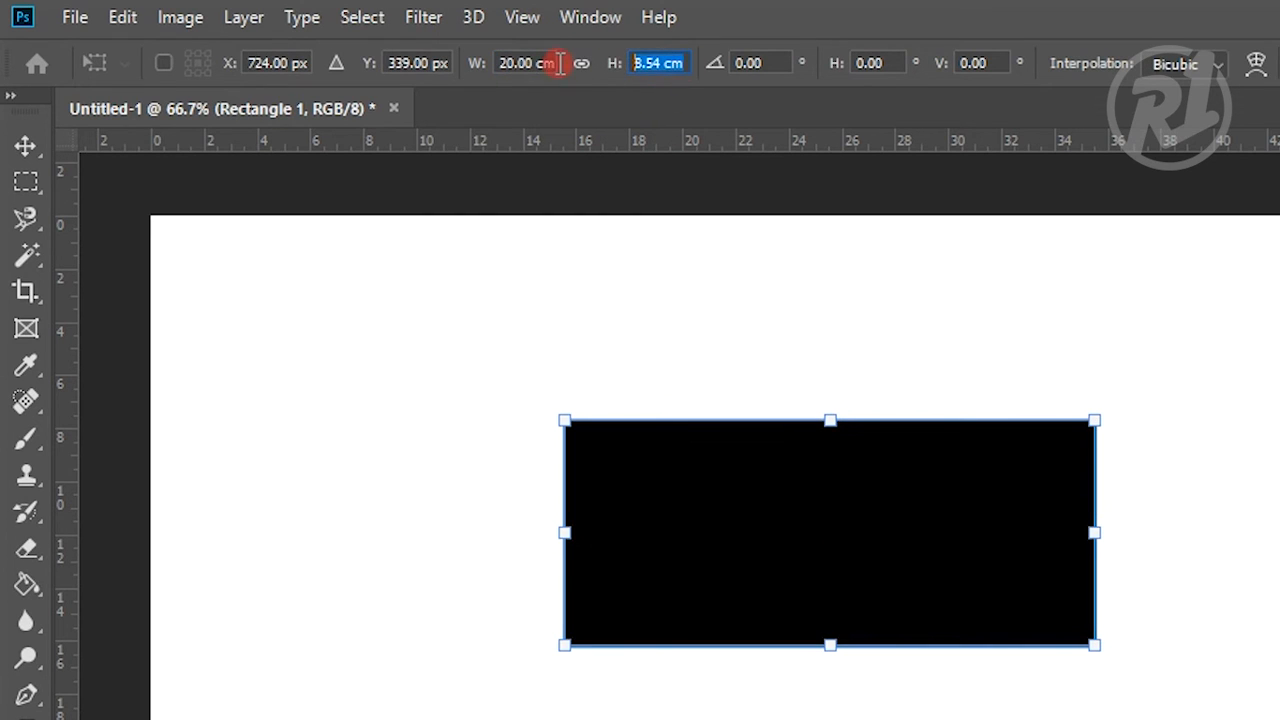
type("5")
key("Return")
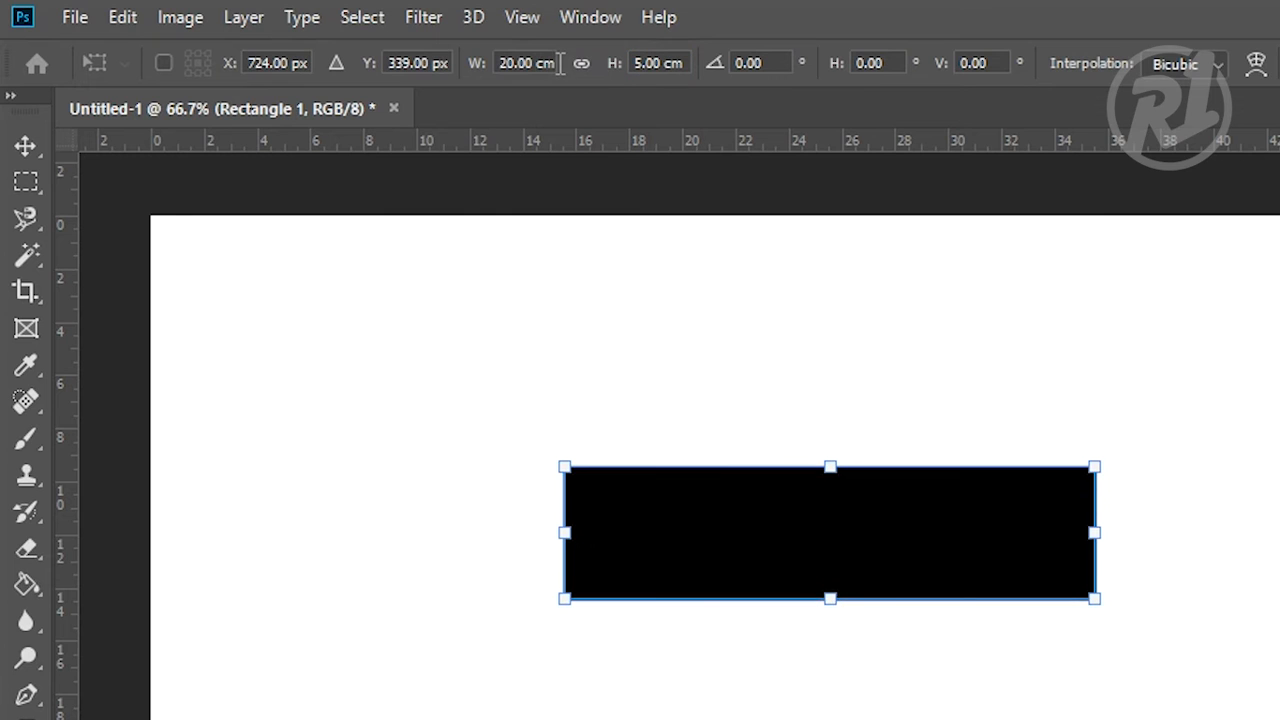
key("Return")
left_click_drag(951, 569, 1168, 332)
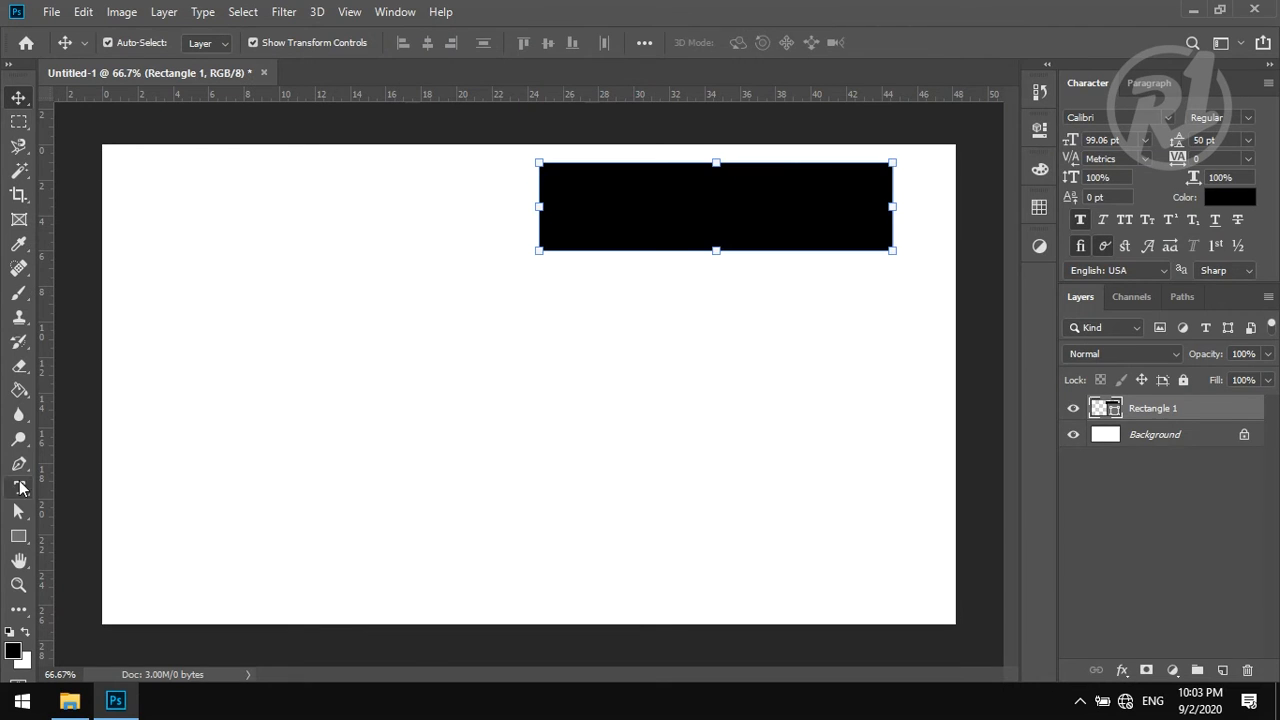
- Draw a closed four-sided black shape about 424 by 327 px below the rectangle, using the Pen tool in Shape mode
left_click(26, 695)
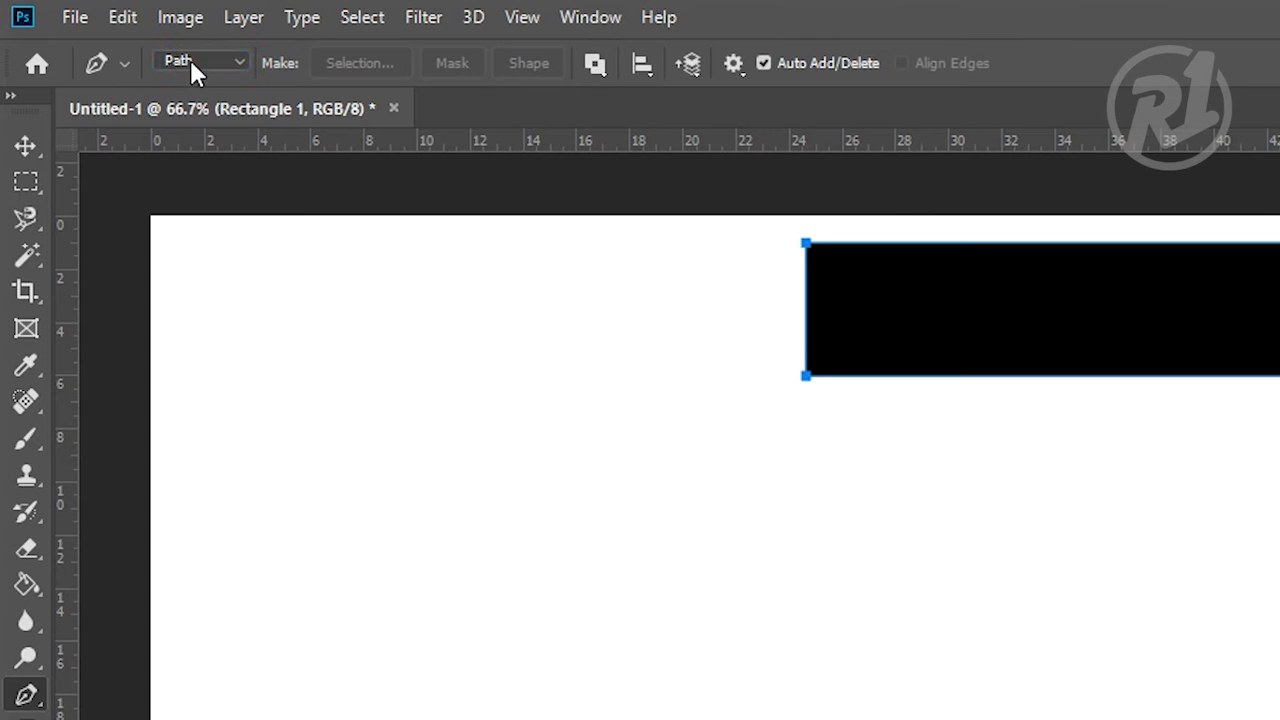
left_click(192, 68)
left_click(205, 85)
left_click(210, 60)
left_click(205, 106)
left_click(205, 62)
left_click(214, 84)
left_click(792, 632)
left_click(633, 486)
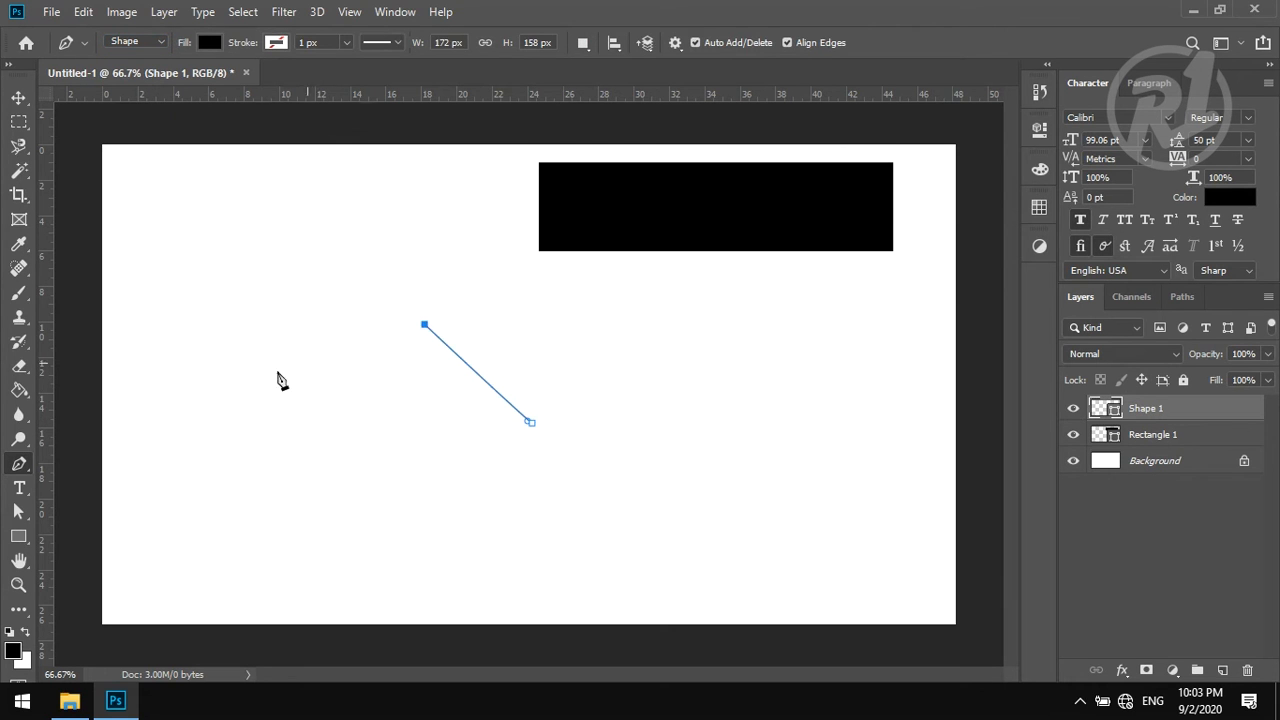
left_click(267, 374)
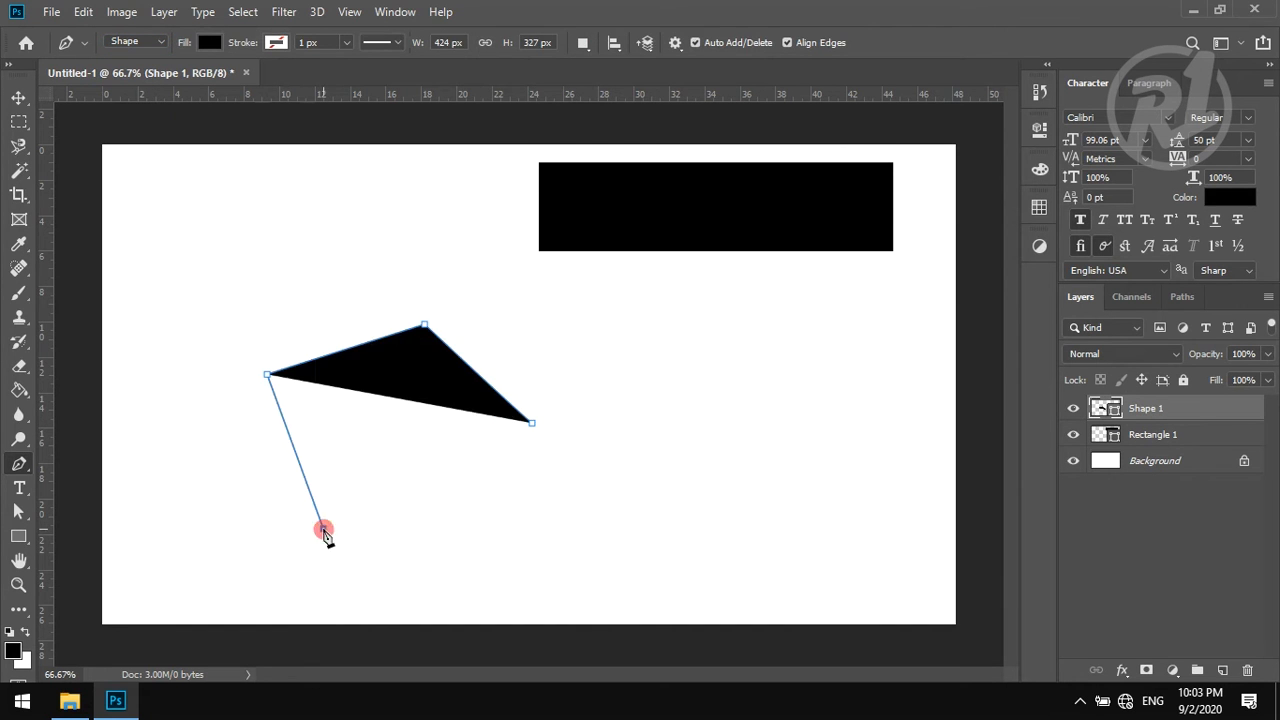
left_click(323, 528)
left_click(531, 423)
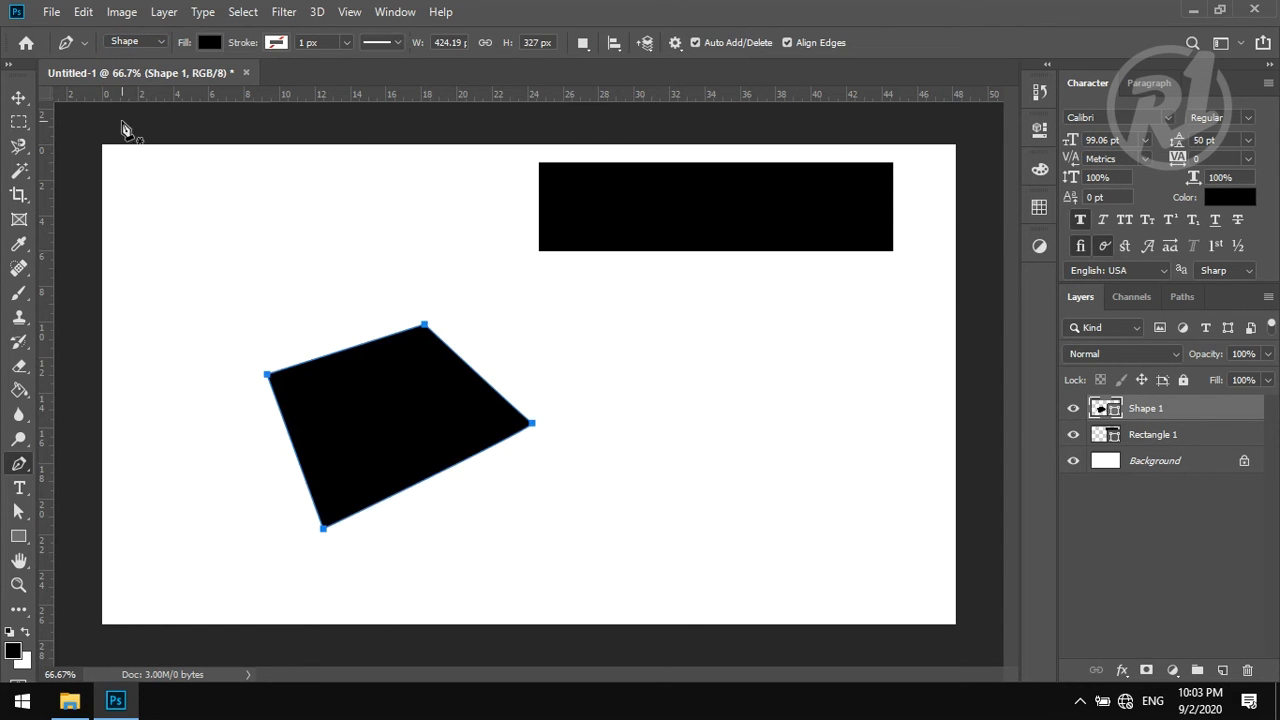
- Draw a closed four-point path beside the black pen shape, using the Pen tool in Path mode
left_click(143, 41)
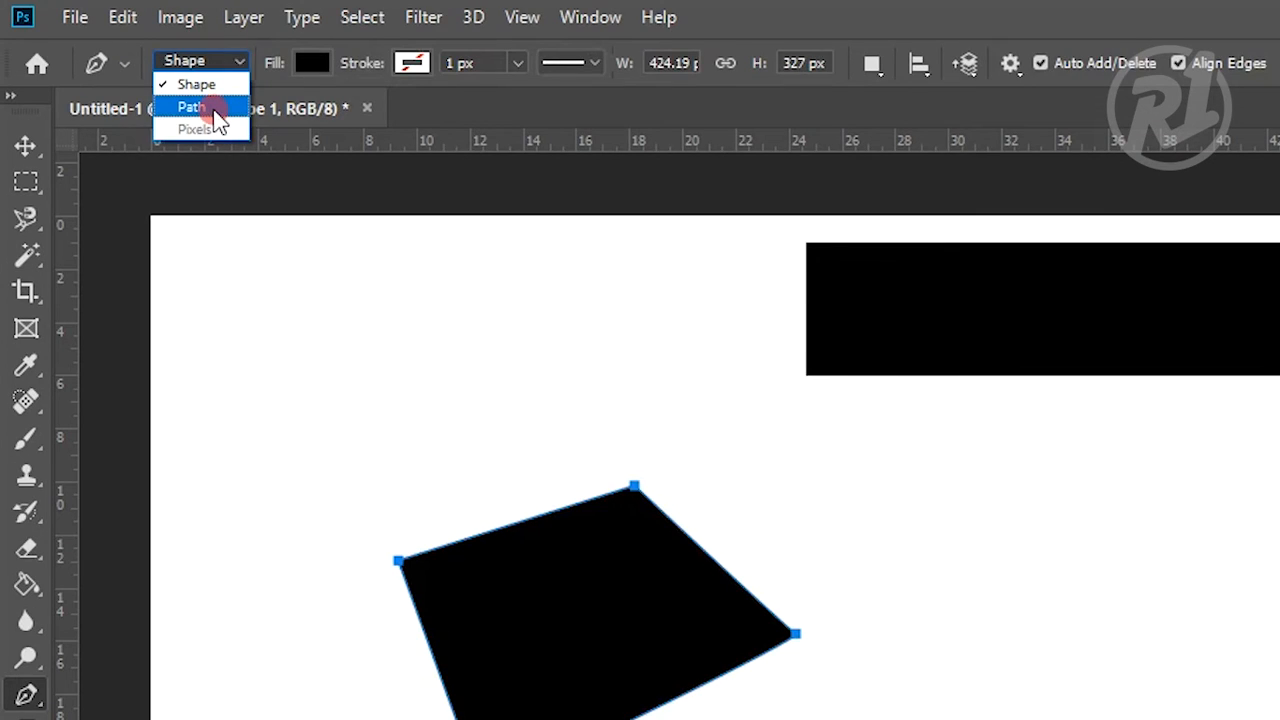
left_click(218, 118)
left_click(1131, 477)
left_click(1044, 615)
left_click(1127, 719)
left_click(1269, 611)
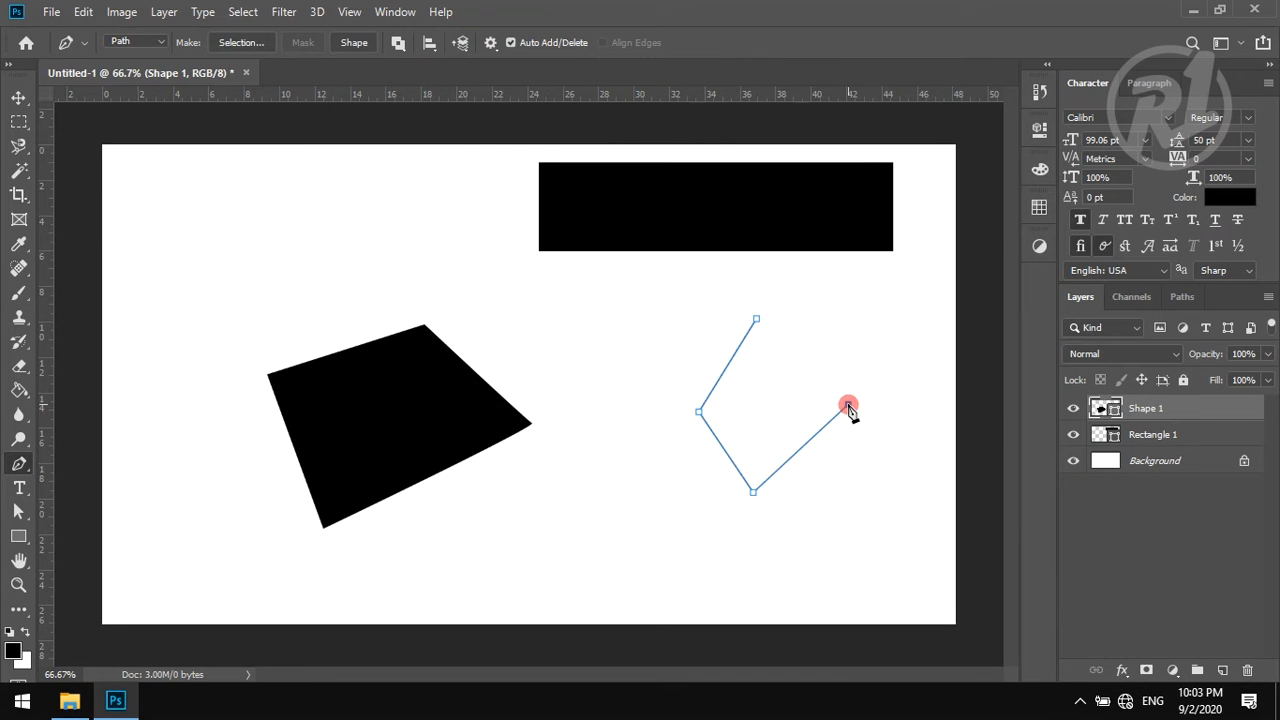
left_click(756, 320)
- Convert the four-point path into a selection
right_click(775, 372)
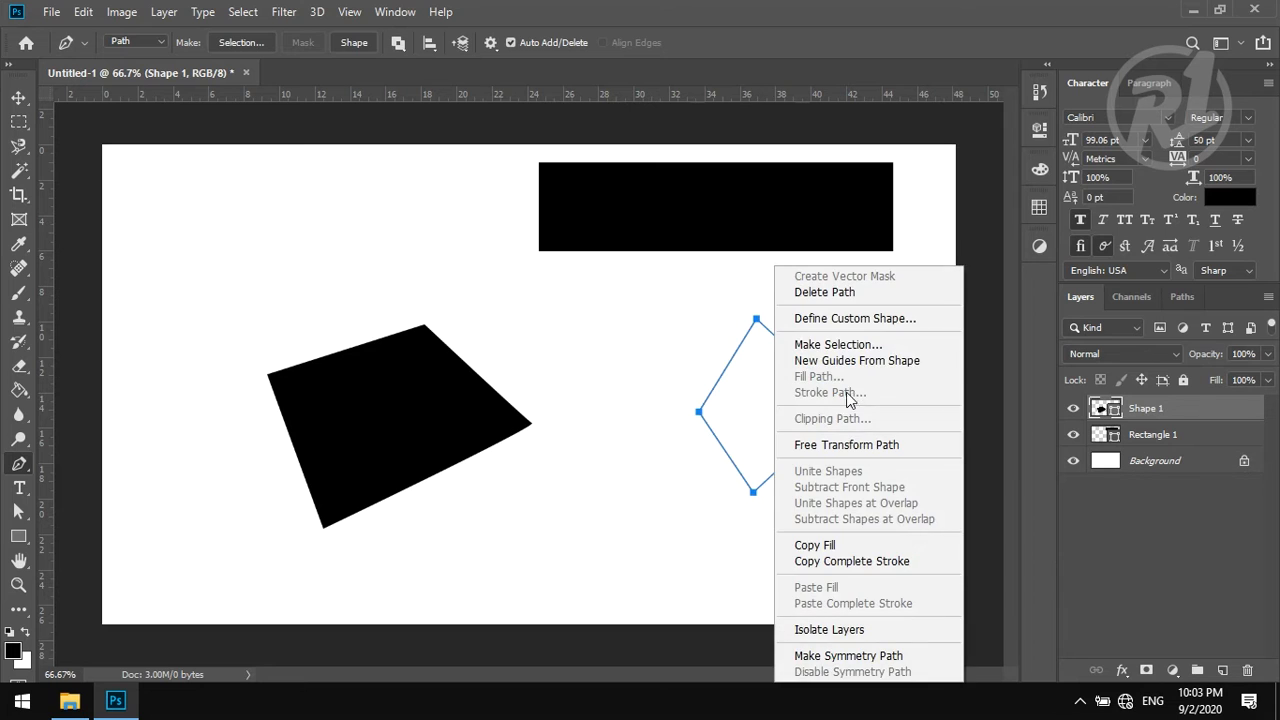
left_click(843, 346)
left_click(733, 170)
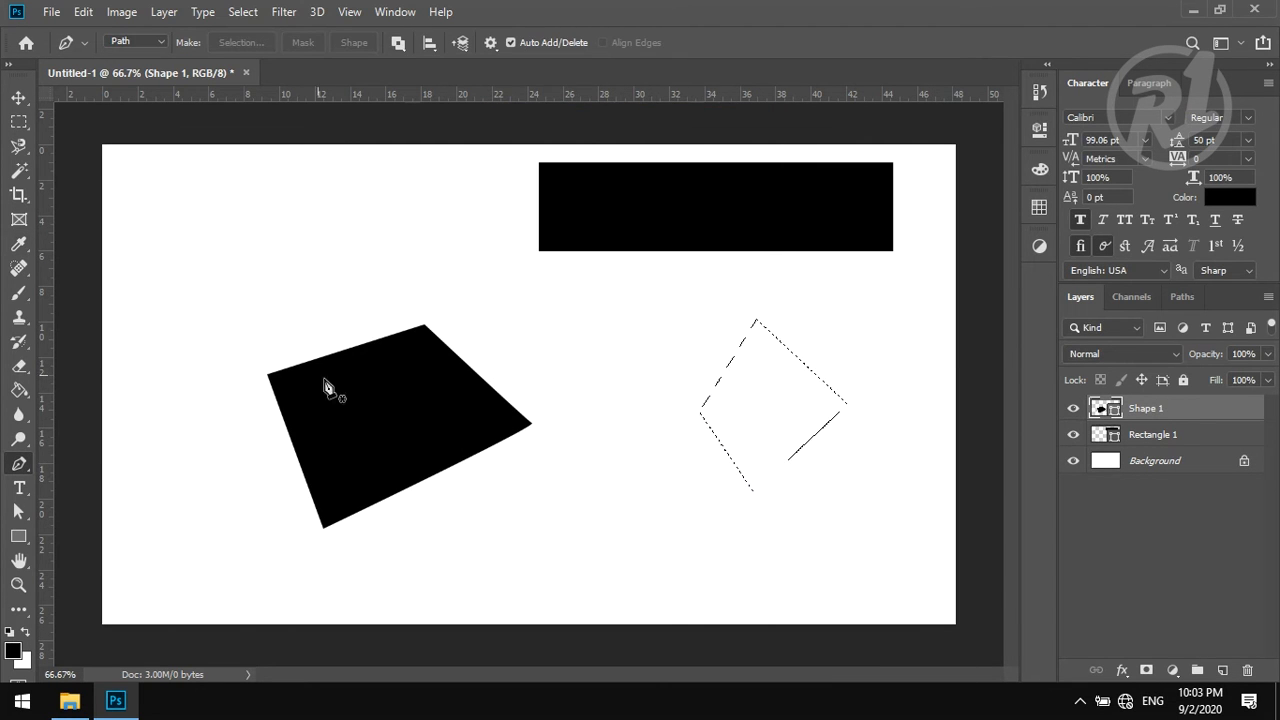
- Clear the canvas by undoing the Pen tool drawings and deleting the remaining shape layers
left_click(18, 97)
key("ctrl+d")
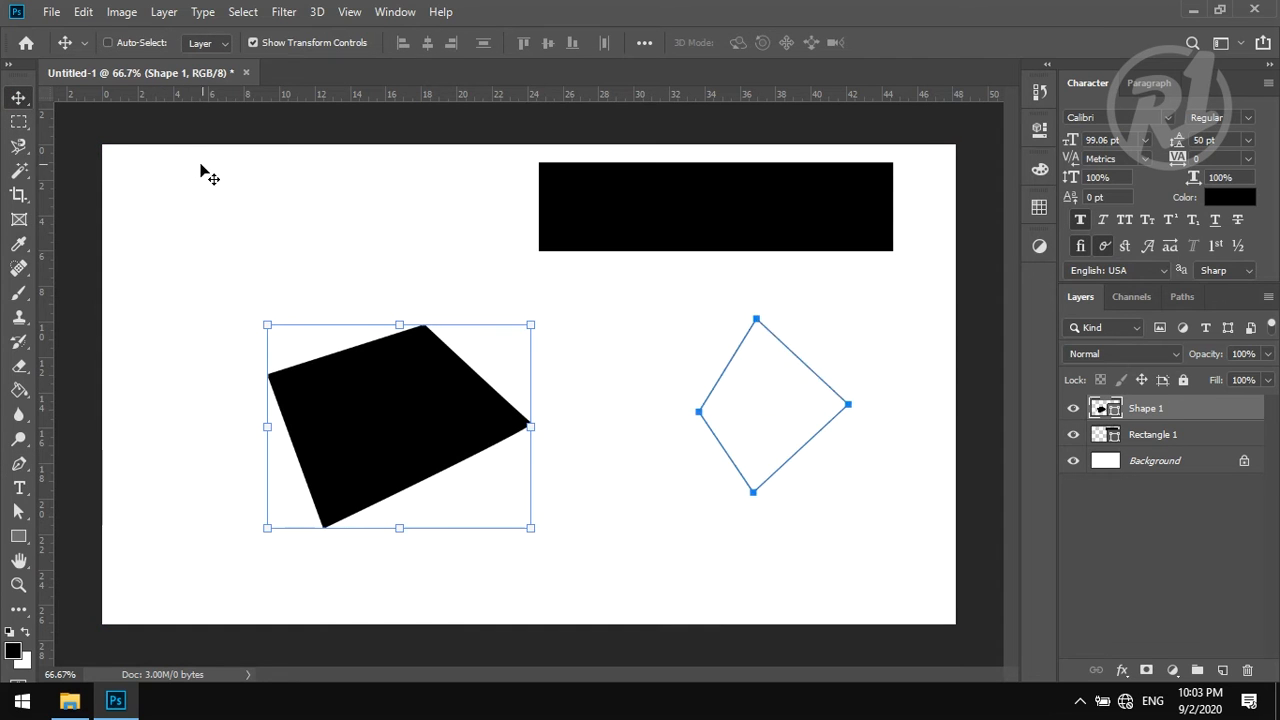
key("ctrl+z")
key("ctrl+z")
key("ctrl+z")
key("ctrl+z")
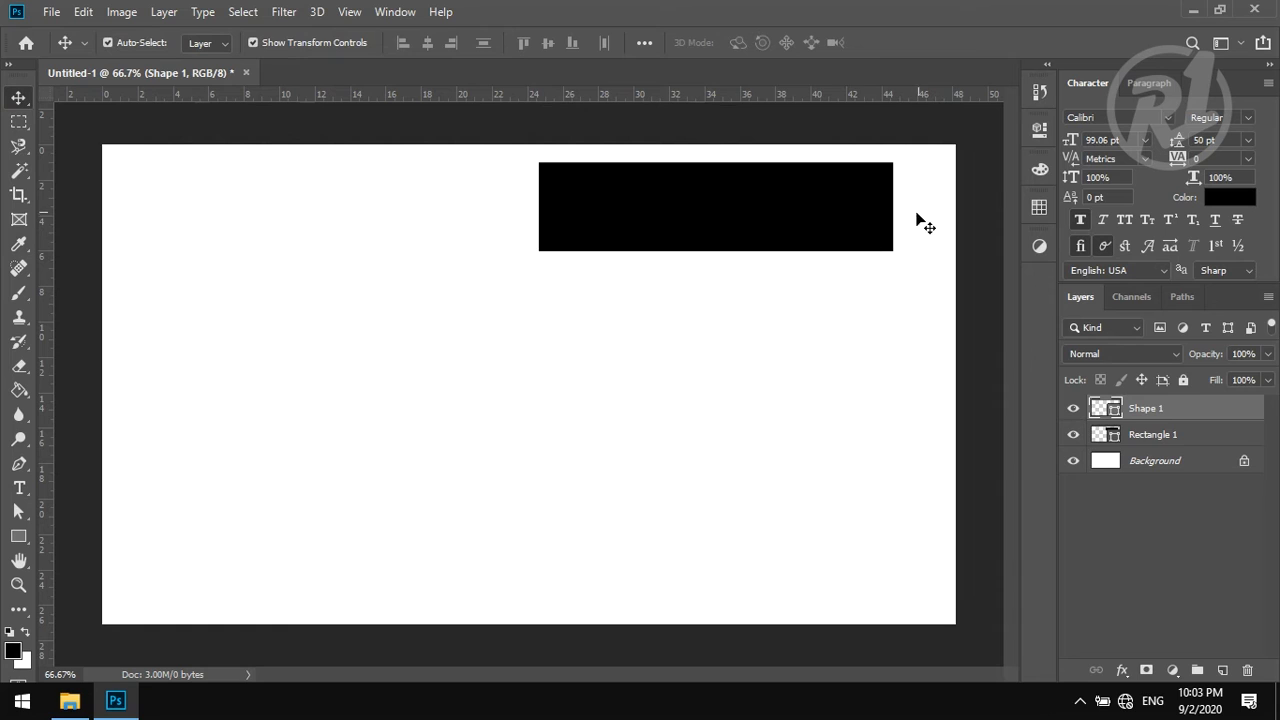
left_click(929, 180, "ctrl")
key("Delete")
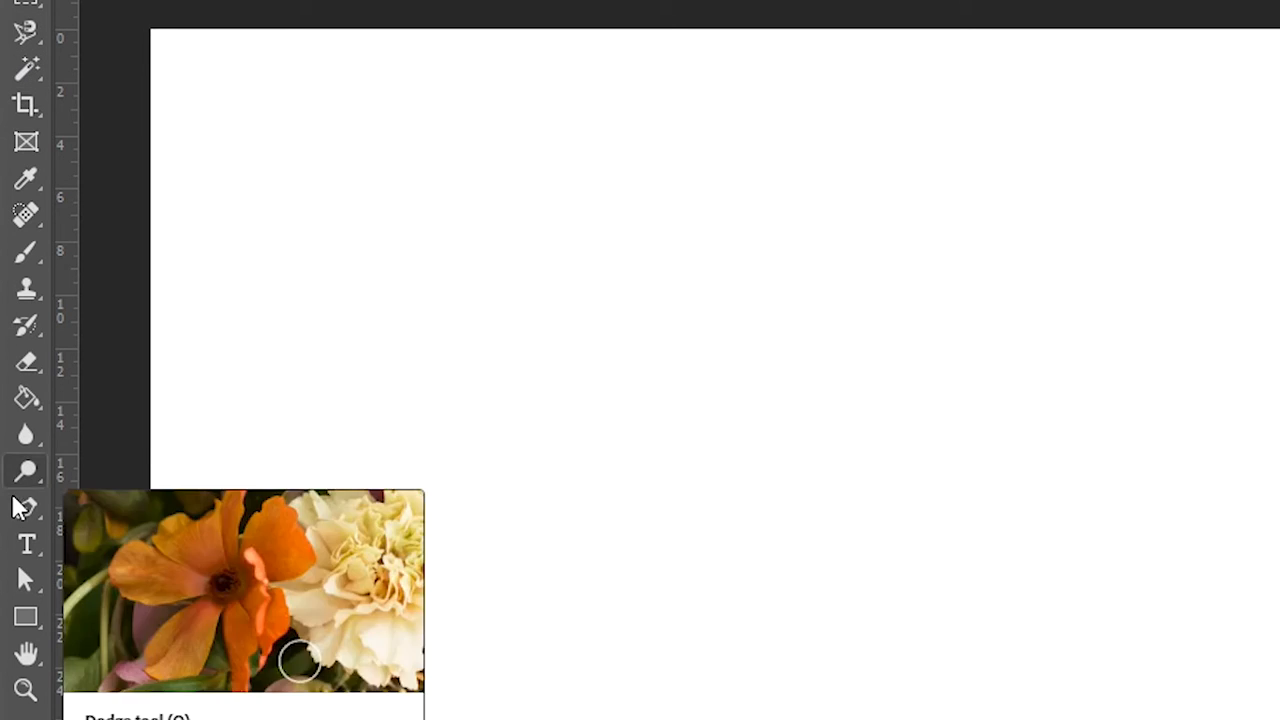
- Draw a black rectangle about 463 px wide, right of the canvas centre in its upper half
left_click(27, 619)
left_click_drag(799, 182, 1231, 452)
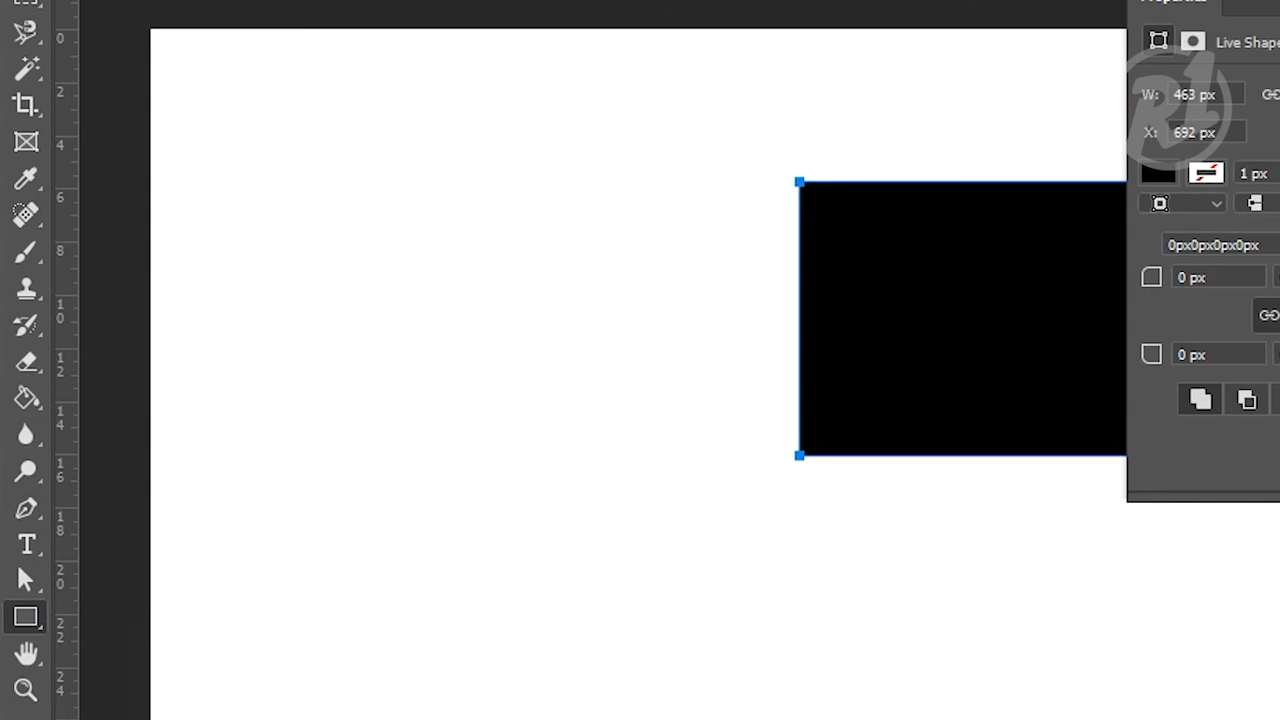
- Draw a black ellipse about 282 px wide and 287 px high to the left of the rectangle
left_click_drag(22, 640, 140, 669)
left_click_drag(435, 102, 700, 371)
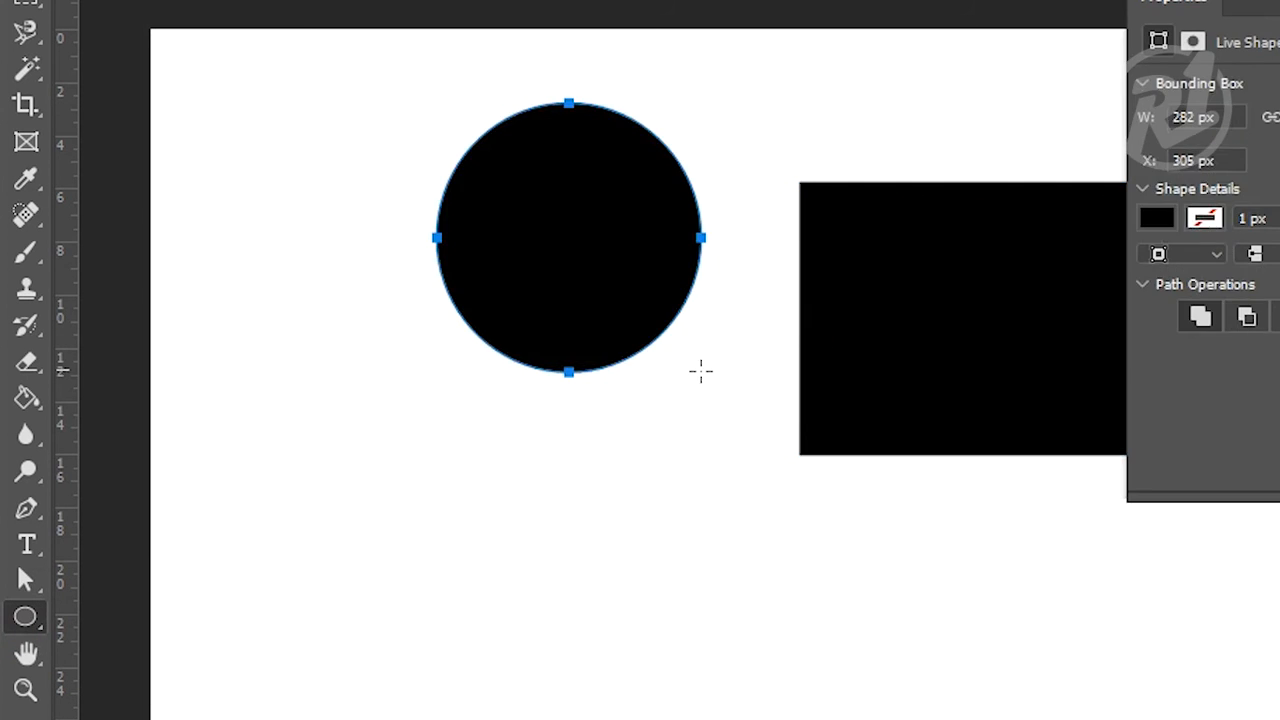
- Move the black ellipse further left and the rectangle to just below it with the Move tool
left_click(25, 148)
left_click_drag(523, 471, 421, 428)
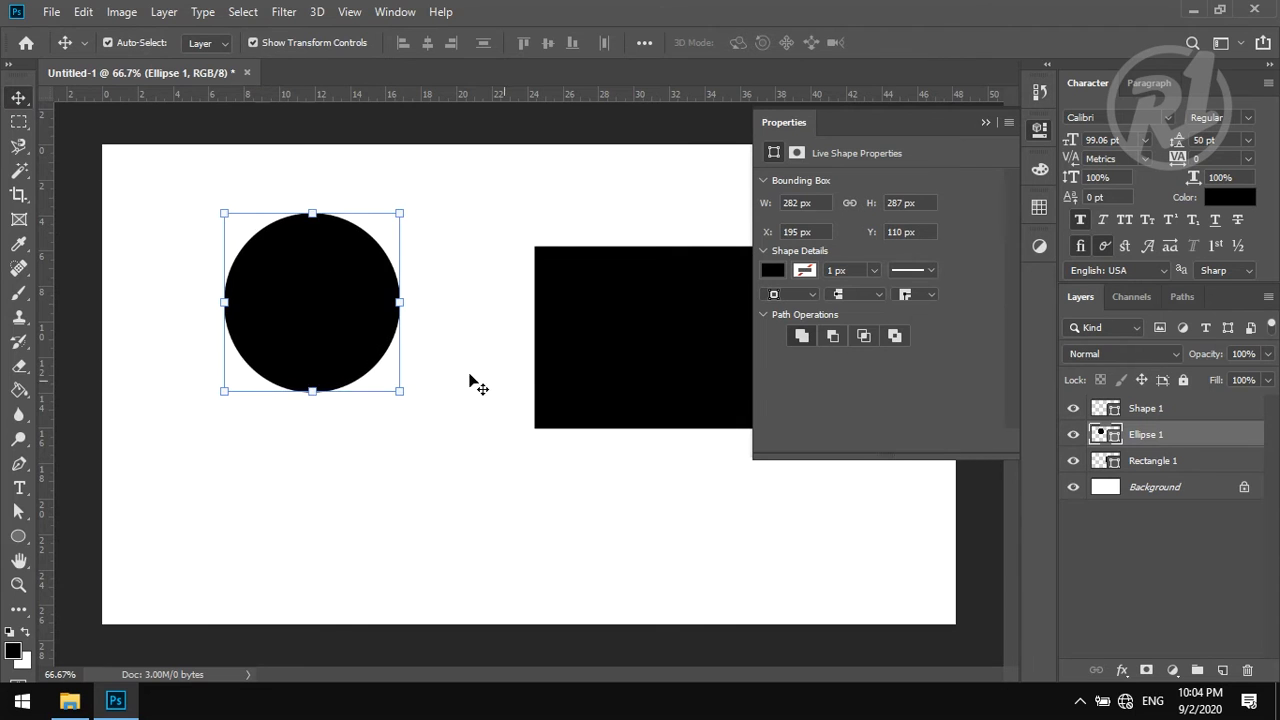
left_click_drag(667, 352, 452, 505)
left_click(986, 124)
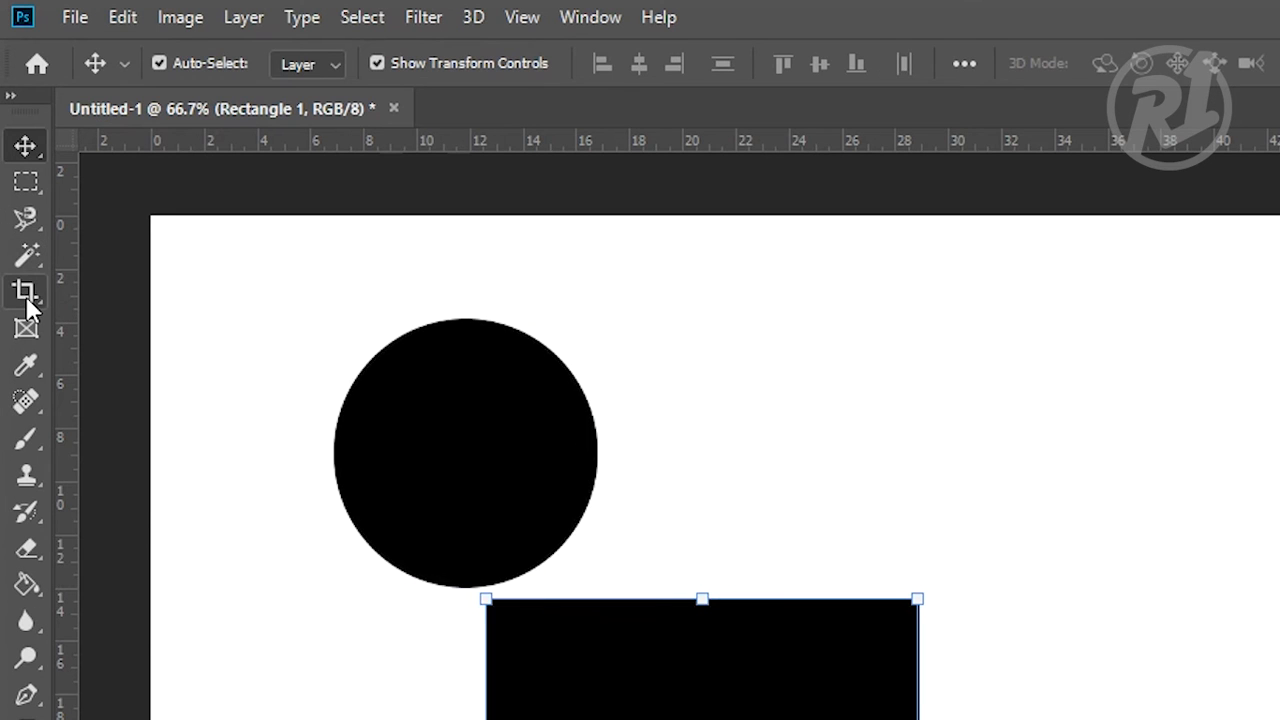
- Crop away the left part of the canvas up to just inside the circle's right edge
left_click(27, 292)
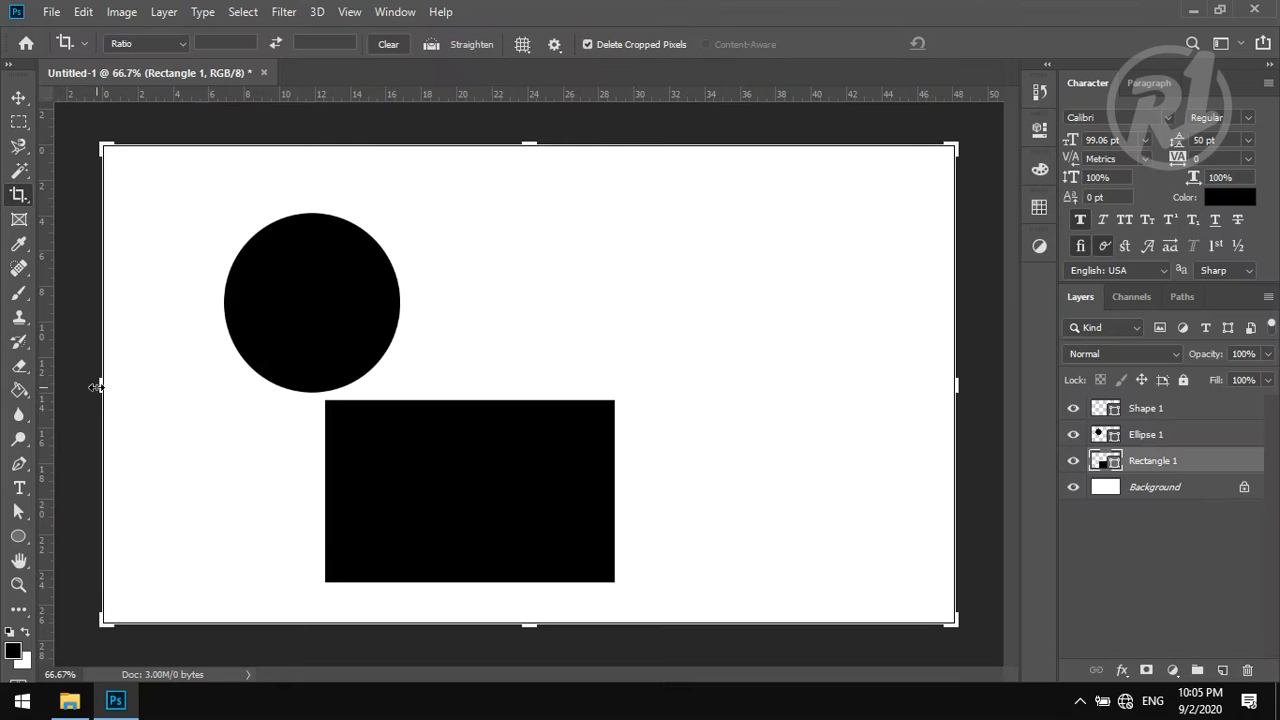
left_click_drag(147, 559, 391, 565)
left_click_drag(266, 384, 233, 388)
key("Escape")
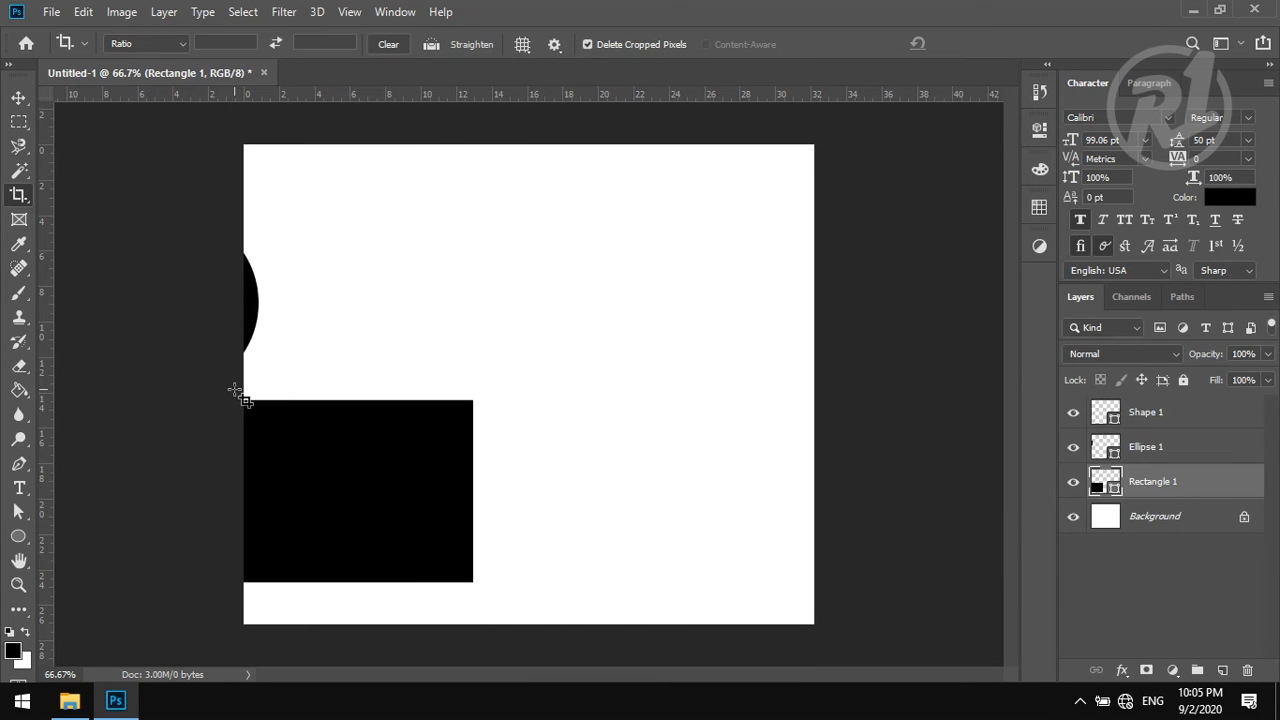
- Select the ellipse and the rectangle together and delete both
left_click(18, 97)
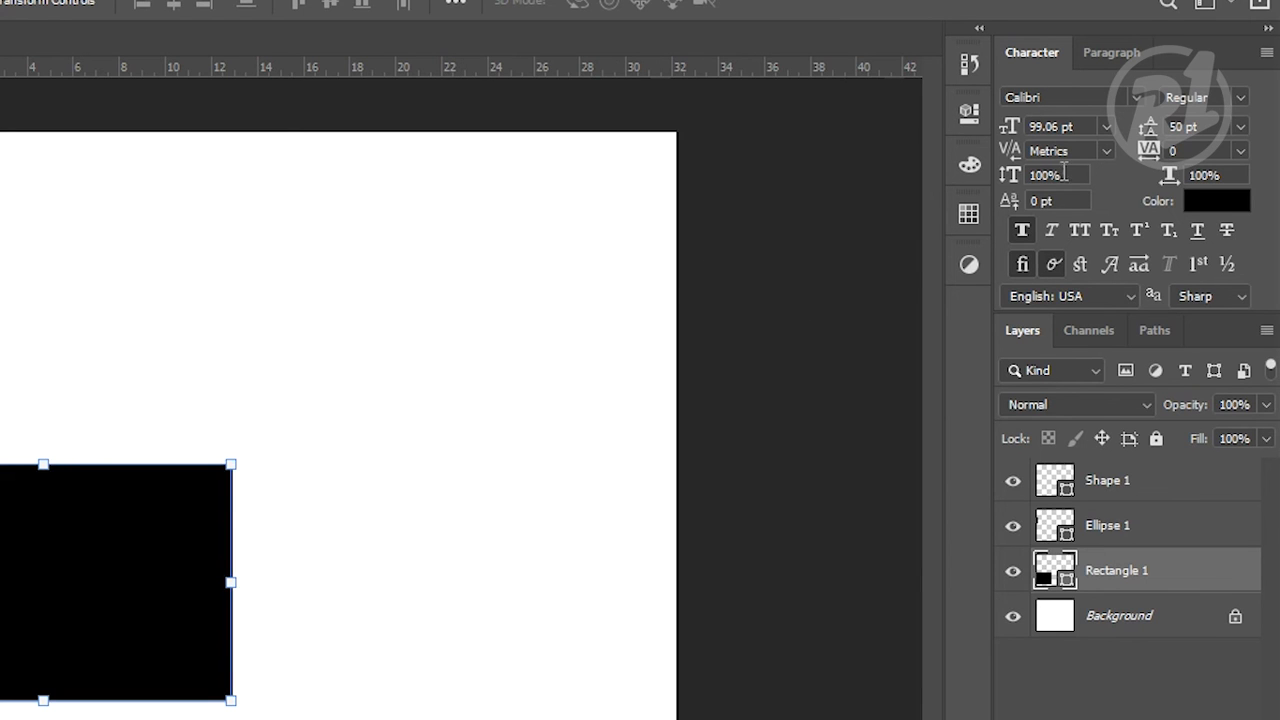
left_click_drag(606, 171, 187, 670)
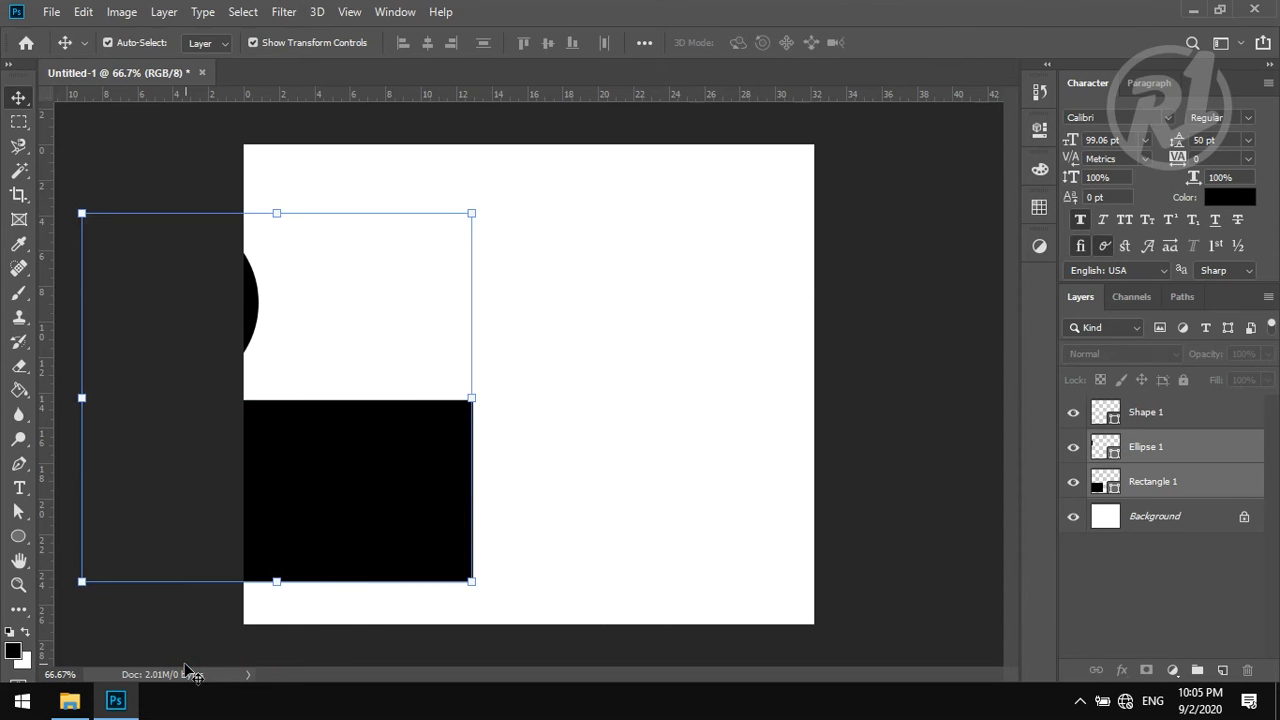
key("Delete")
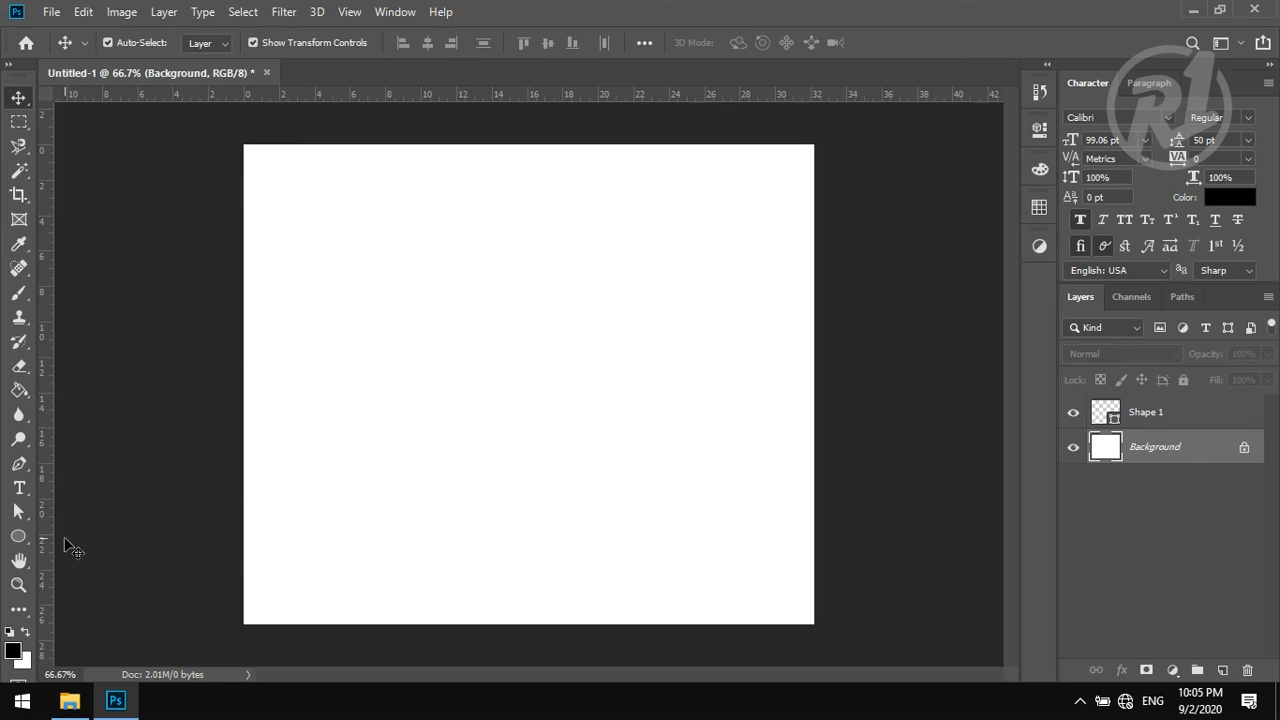
- Draw a black rectangle about 525 × 390 px near the canvas centre and set all its corner radii to 100 px
left_click_drag(17, 540, 100, 538)
left_click_drag(372, 267, 700, 509)
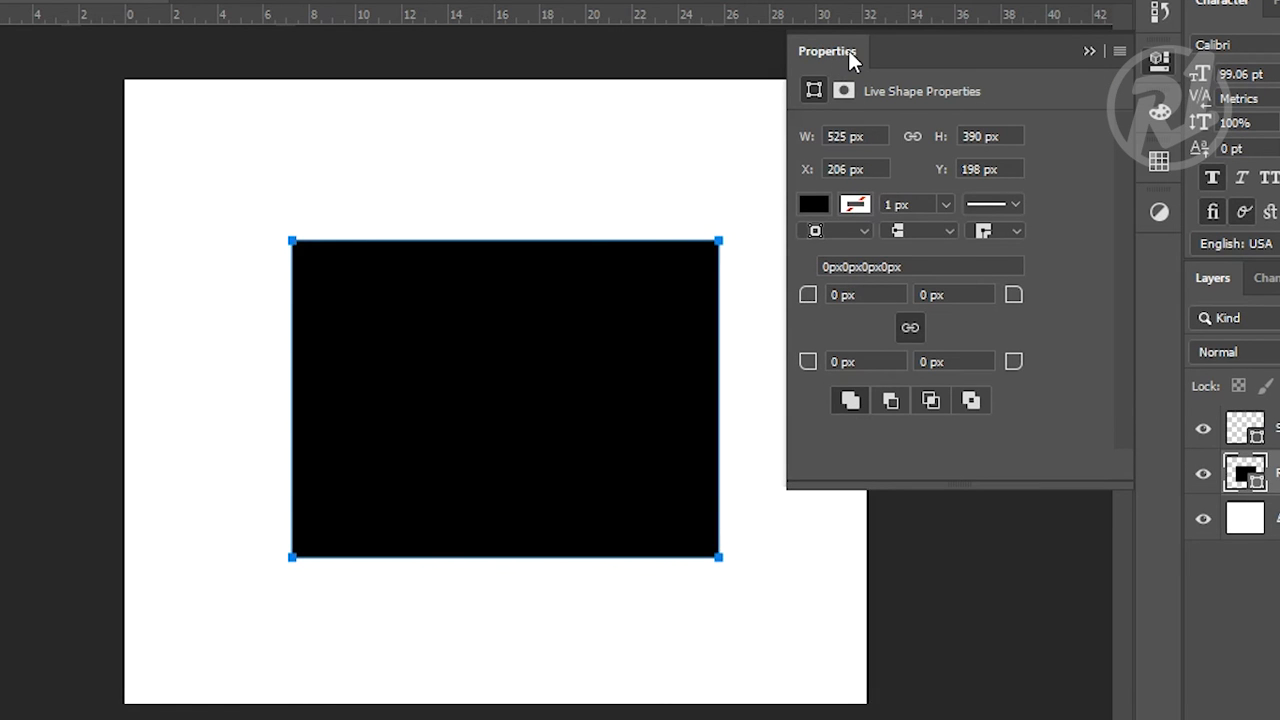
left_click(865, 294)
type("10")
key("Return")
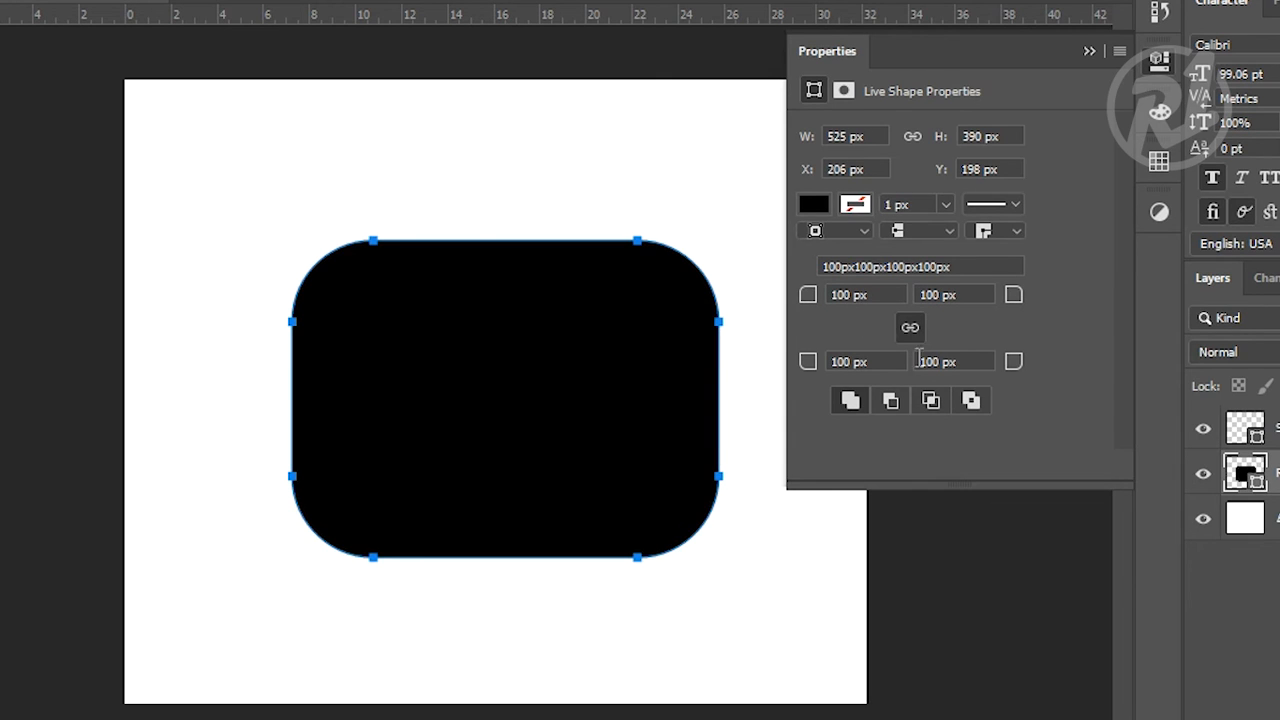
left_click(1089, 51)
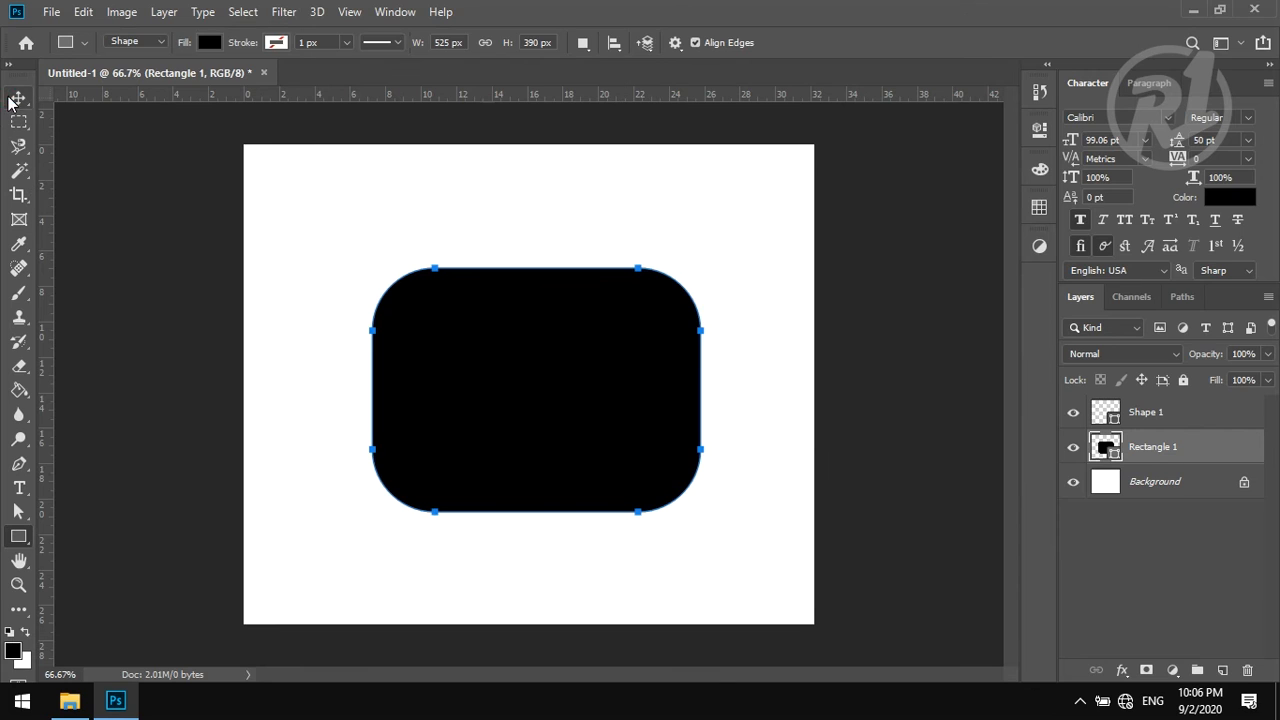
- Move the rounded rectangle to the canvas's upper-left corner, flush with the left edge and slightly past the top edge
left_click(13, 100)
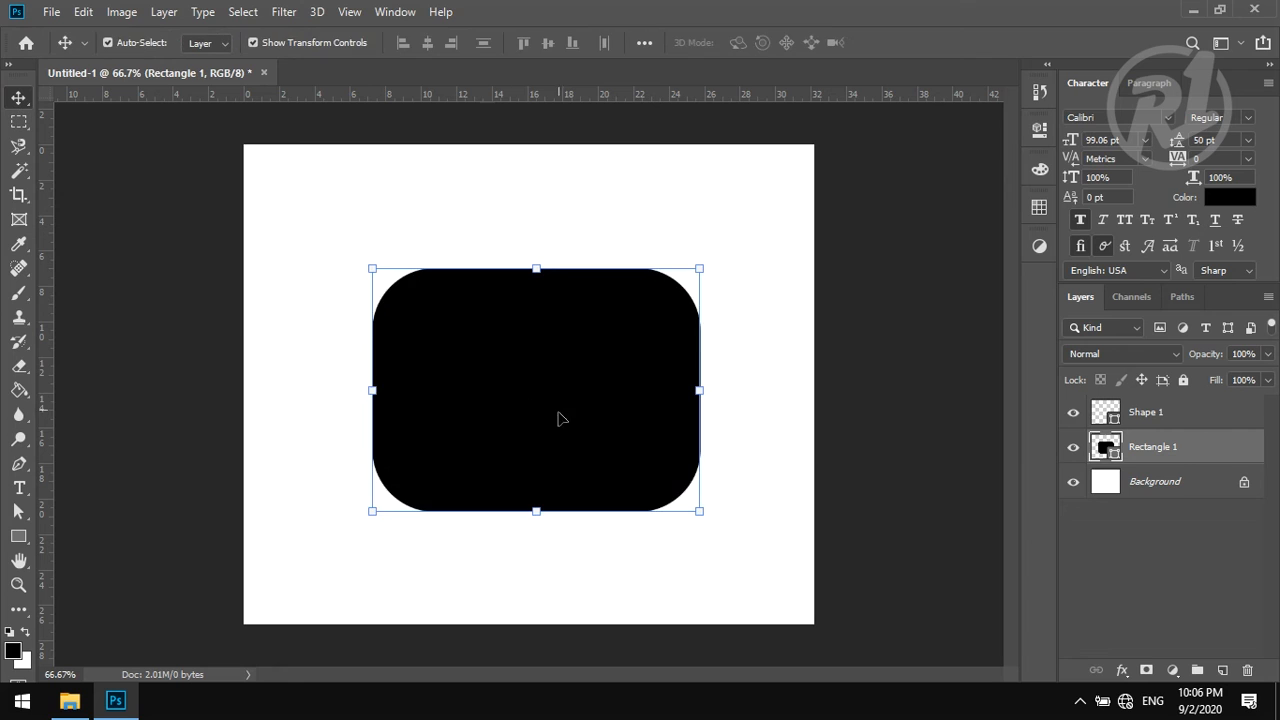
left_click_drag(560, 420, 432, 277)
- Add the text "hello" below the rounded rectangle
left_click(19, 488)
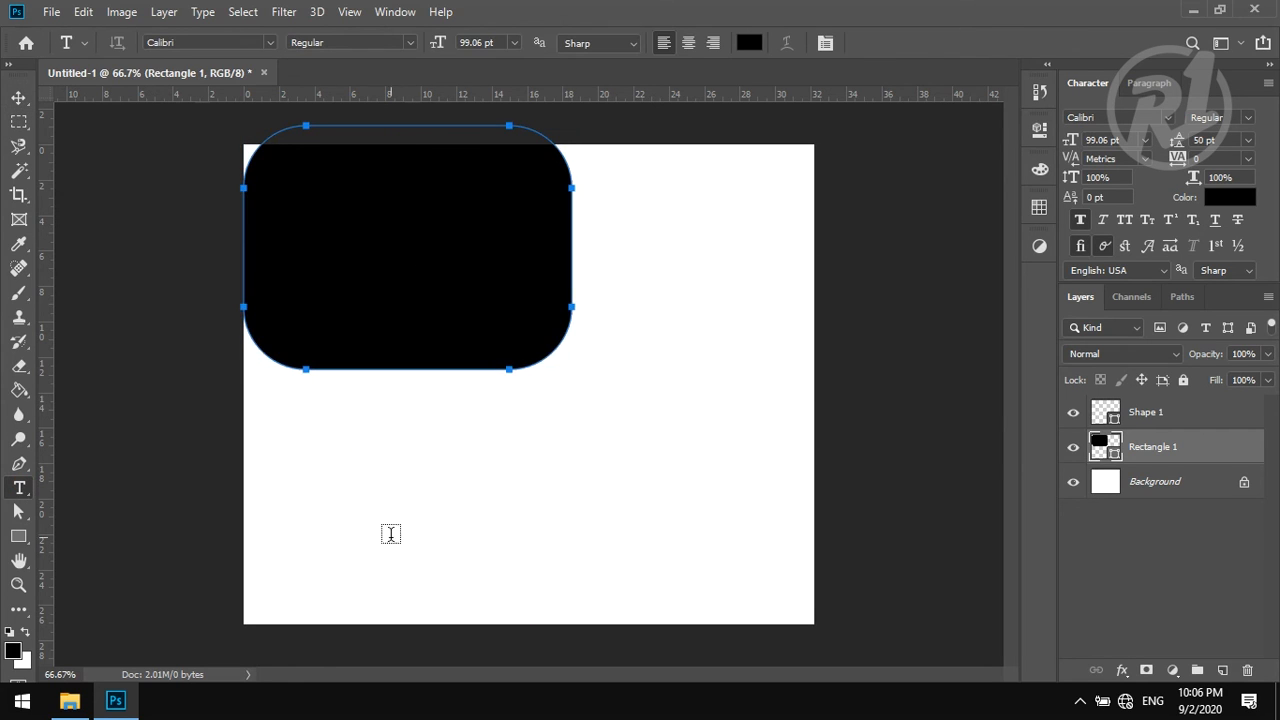
left_click(504, 460)
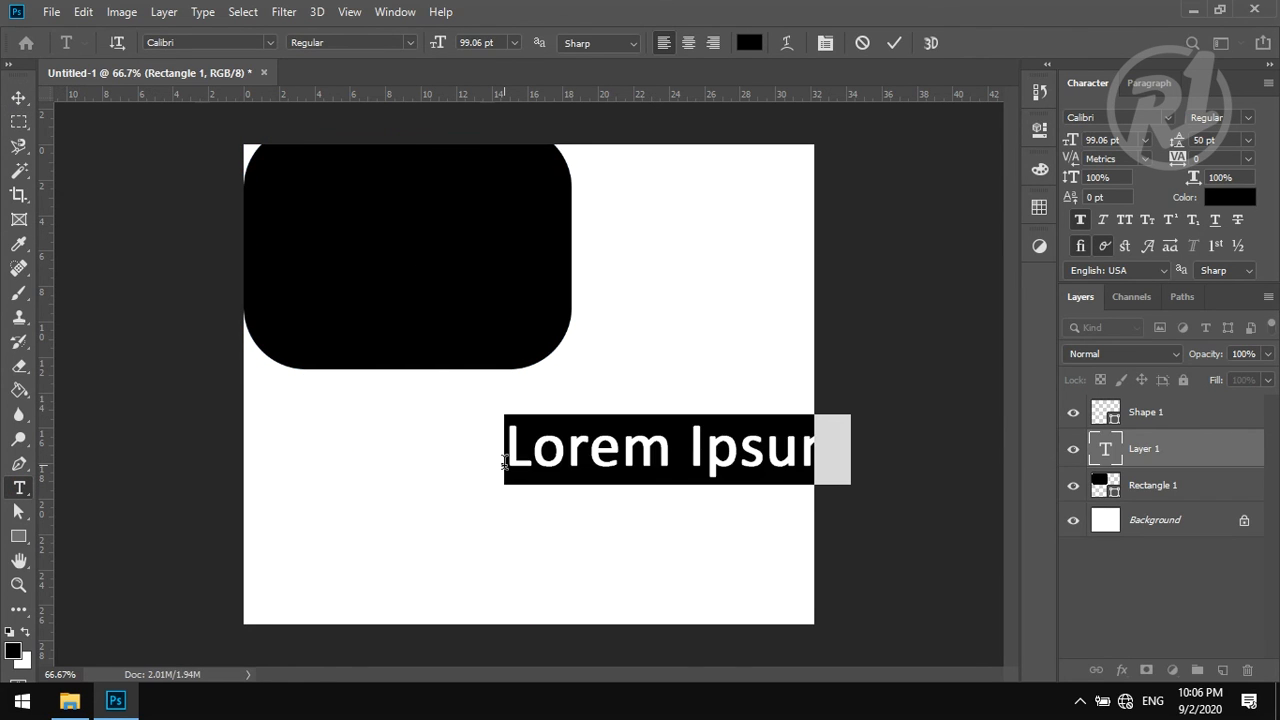
type("hello")
key("ctrl+Return")
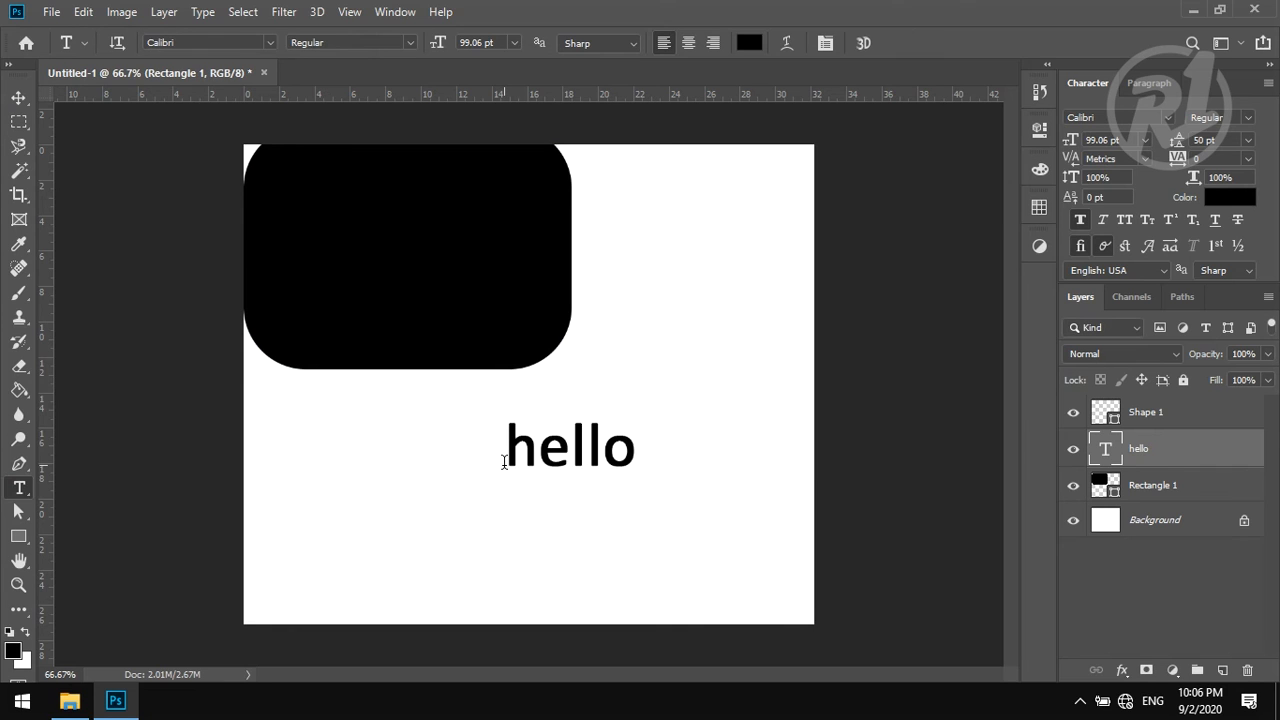
- Change the hello text's font to Komika Axis
key("v")
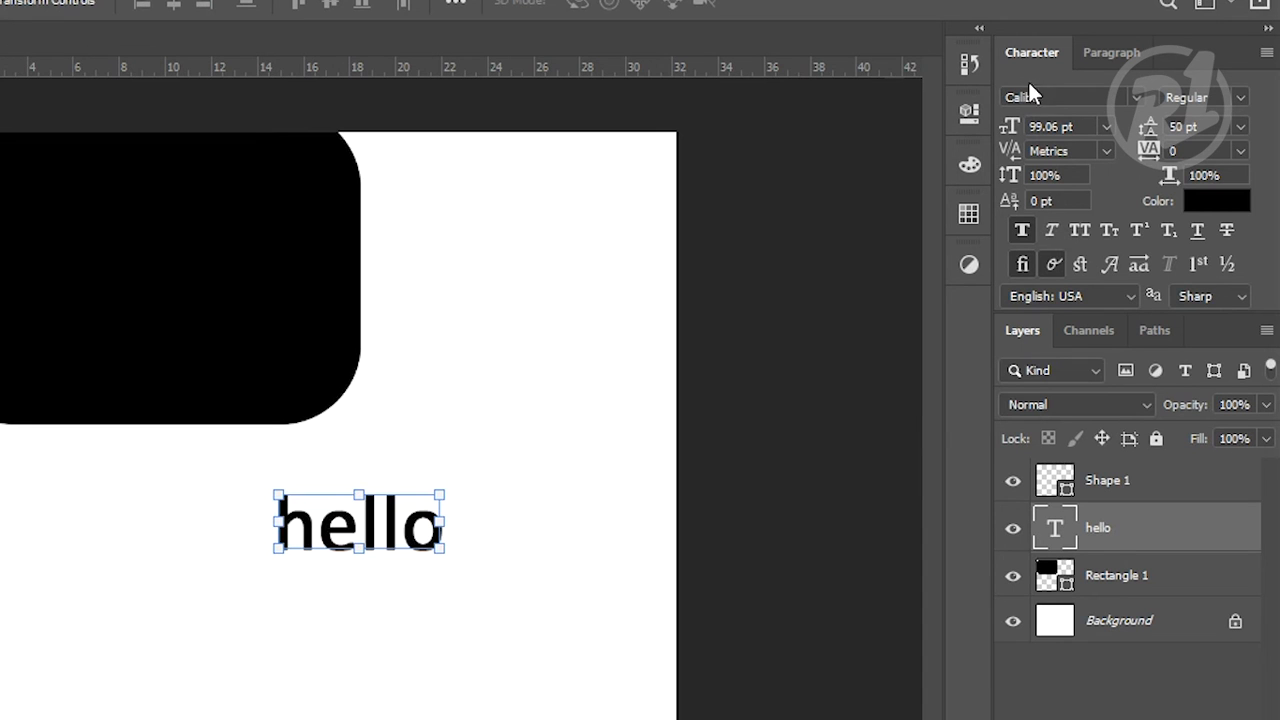
left_click(1081, 81)
left_click(1059, 127)
left_click(1136, 97)
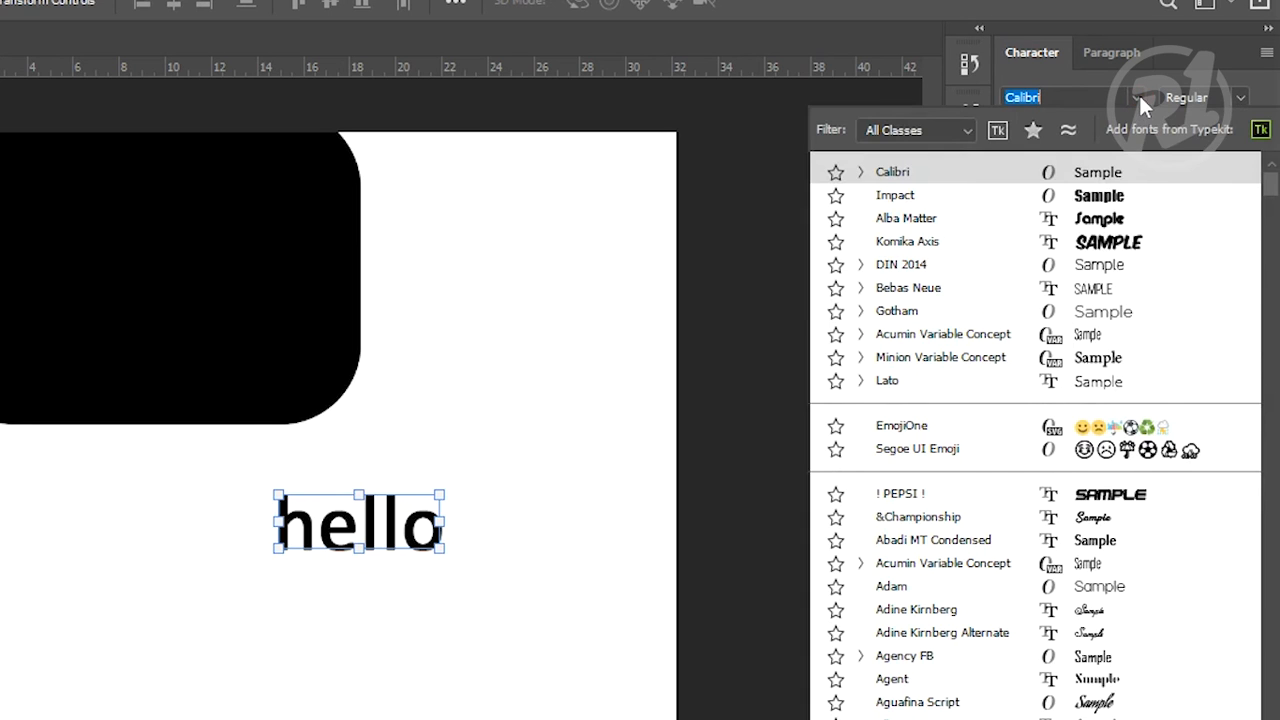
left_click(1110, 242)
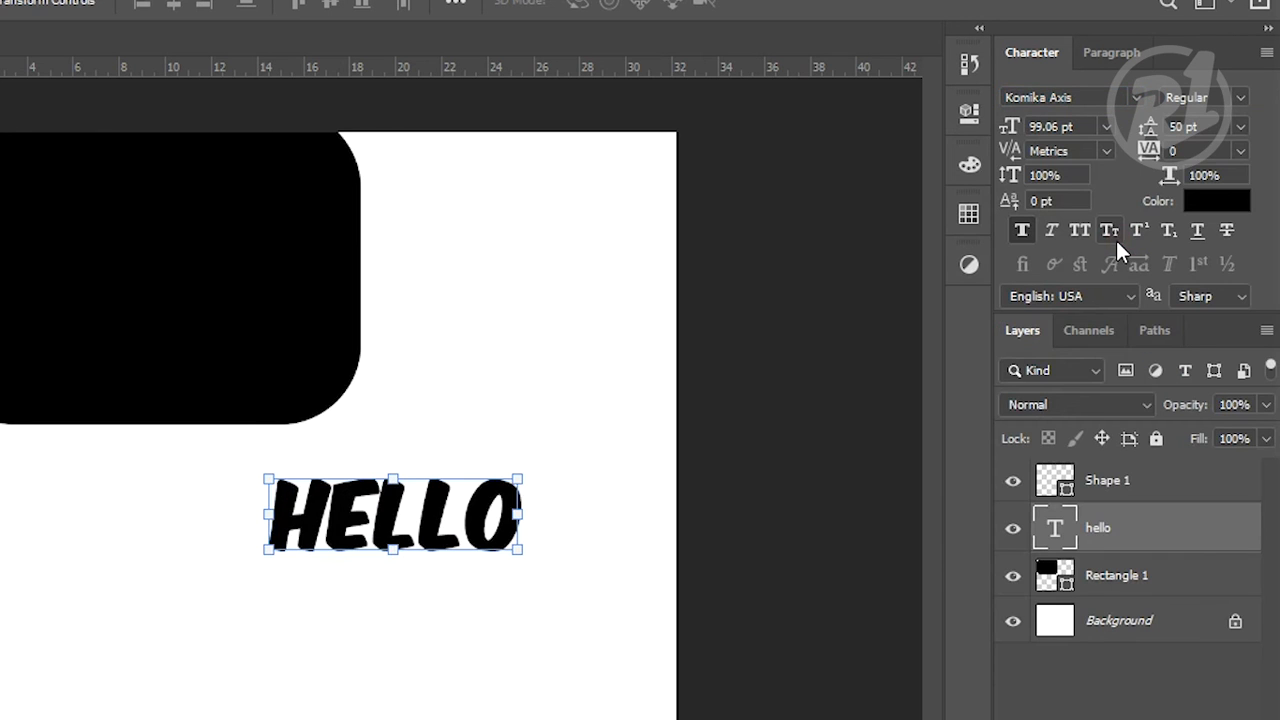
- Set the hello text's size to 120 pt, and toggle Faux Bold off and back on
left_click_drag(1085, 127, 978, 127)
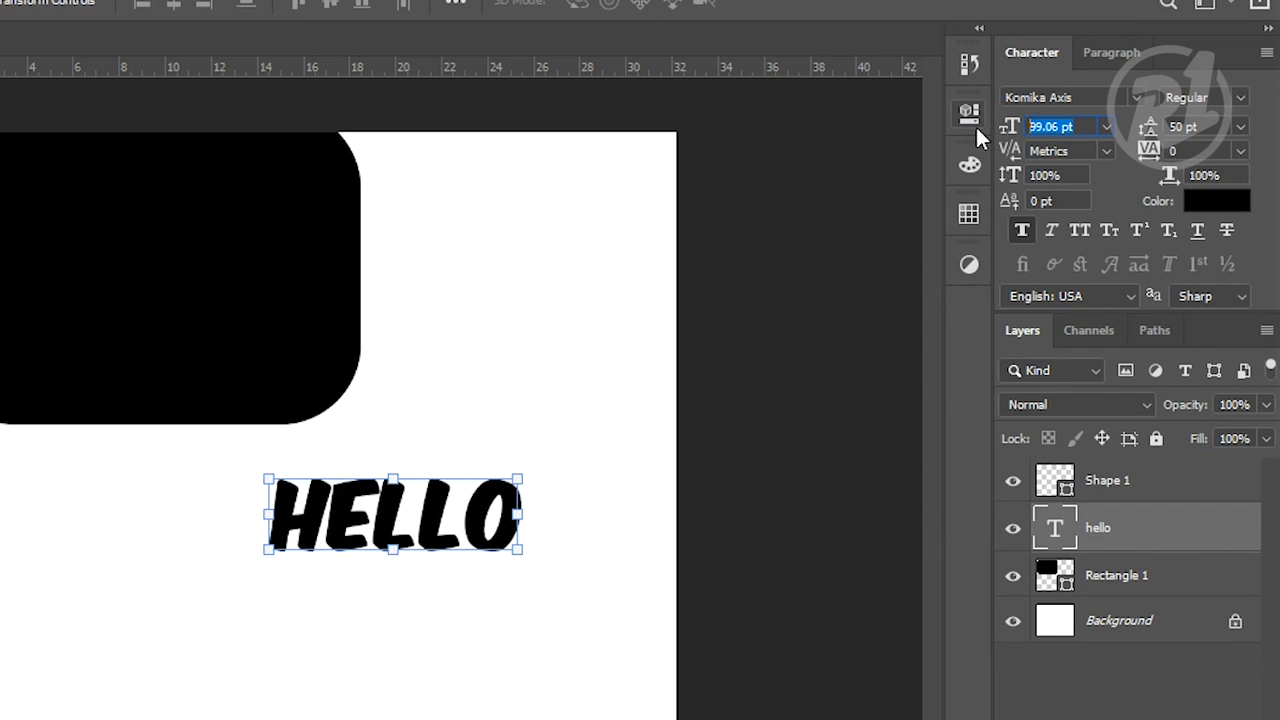
type("120")
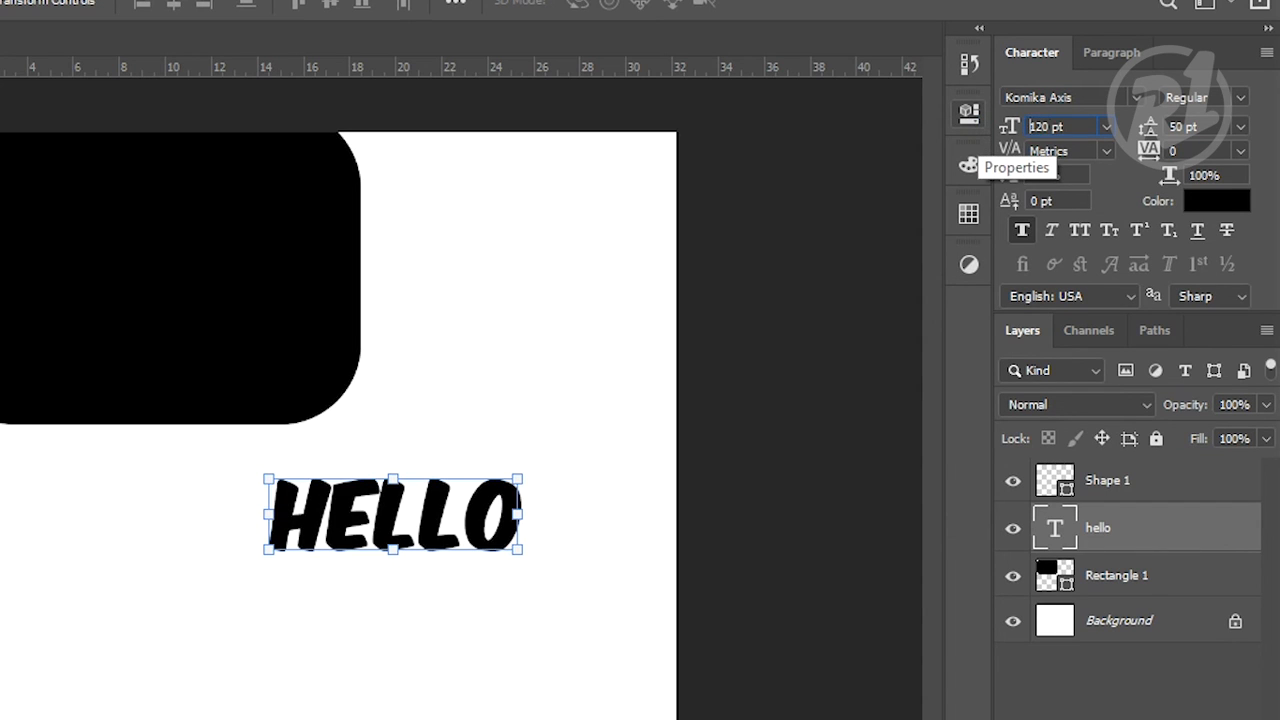
left_click(1020, 231)
left_click(1020, 231)
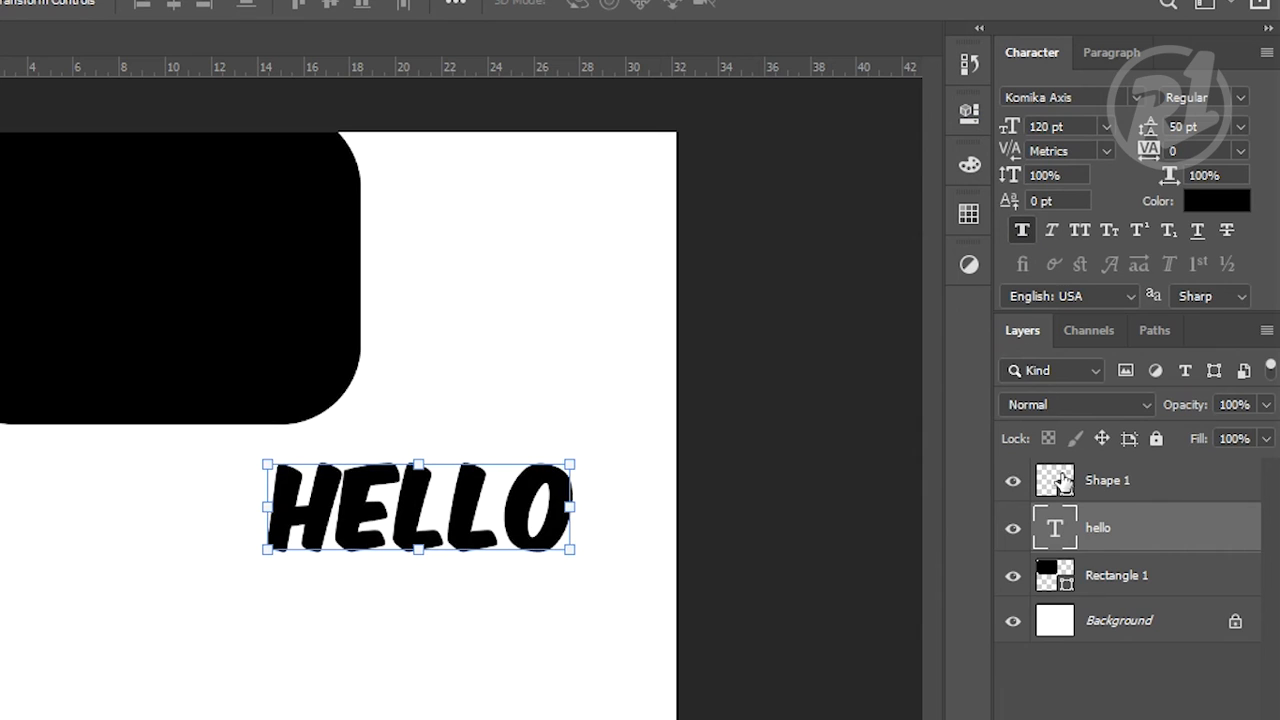
- Select the hello text layer and move the text slightly down and to the left on the canvas
left_click(1115, 580)
left_click(1114, 533)
left_click_drag(472, 510, 437, 592)
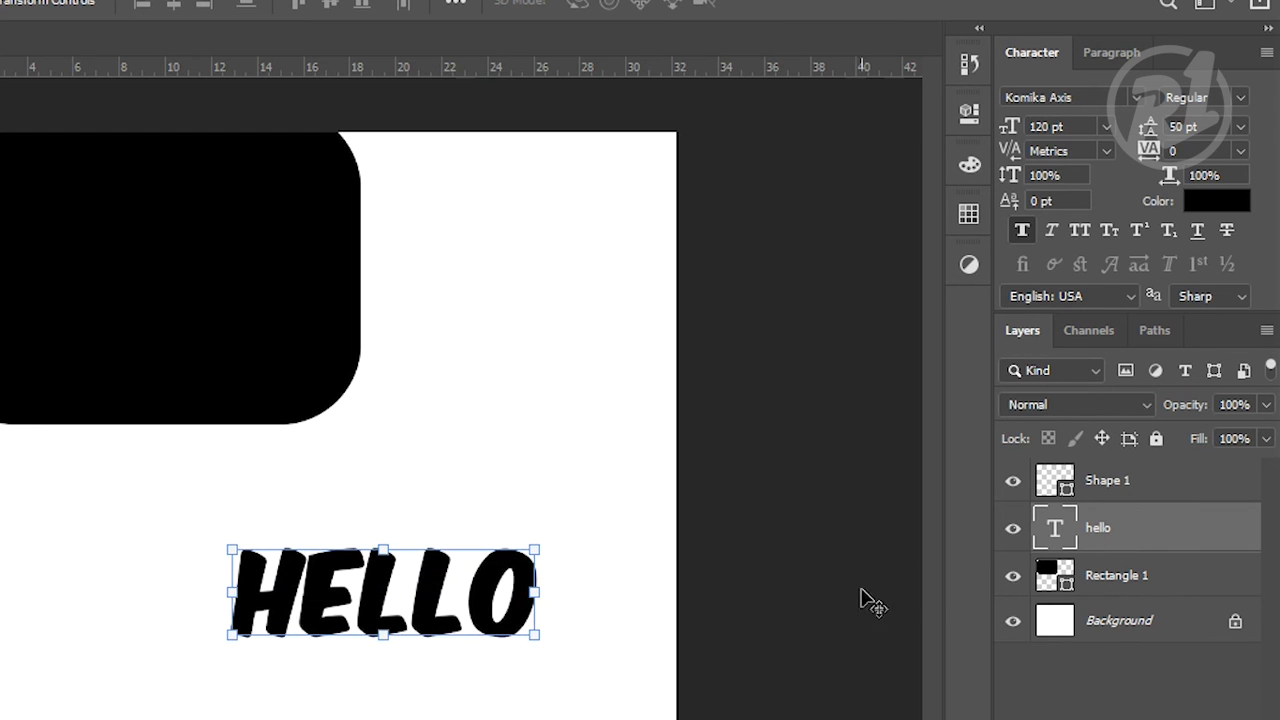
- Duplicate the black rounded rectangle to its right, overlapping it, and fill the copy with bright red
left_click(1042, 588)
left_click_drag(166, 329, 448, 386)
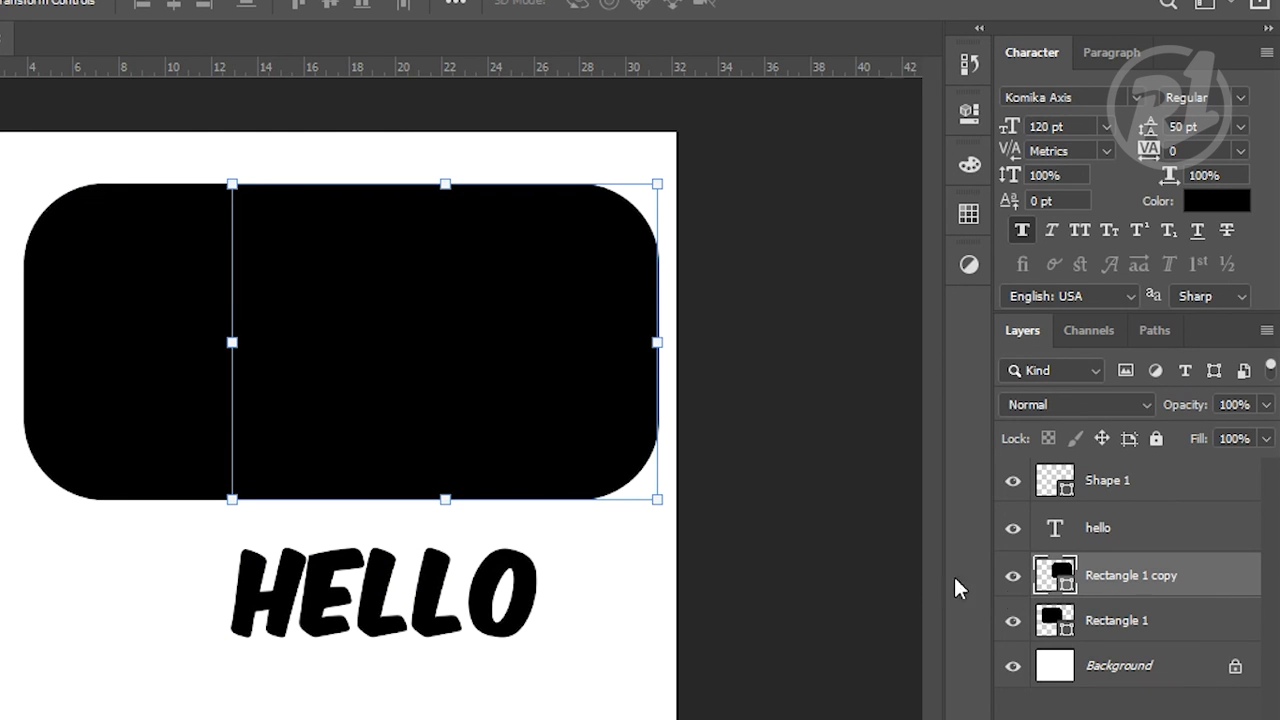
double_click(1062, 577)
left_click(943, 424)
left_click(942, 379)
left_click(1156, 370)
- Rename the red rectangle's layer as merah
left_click(1122, 578)
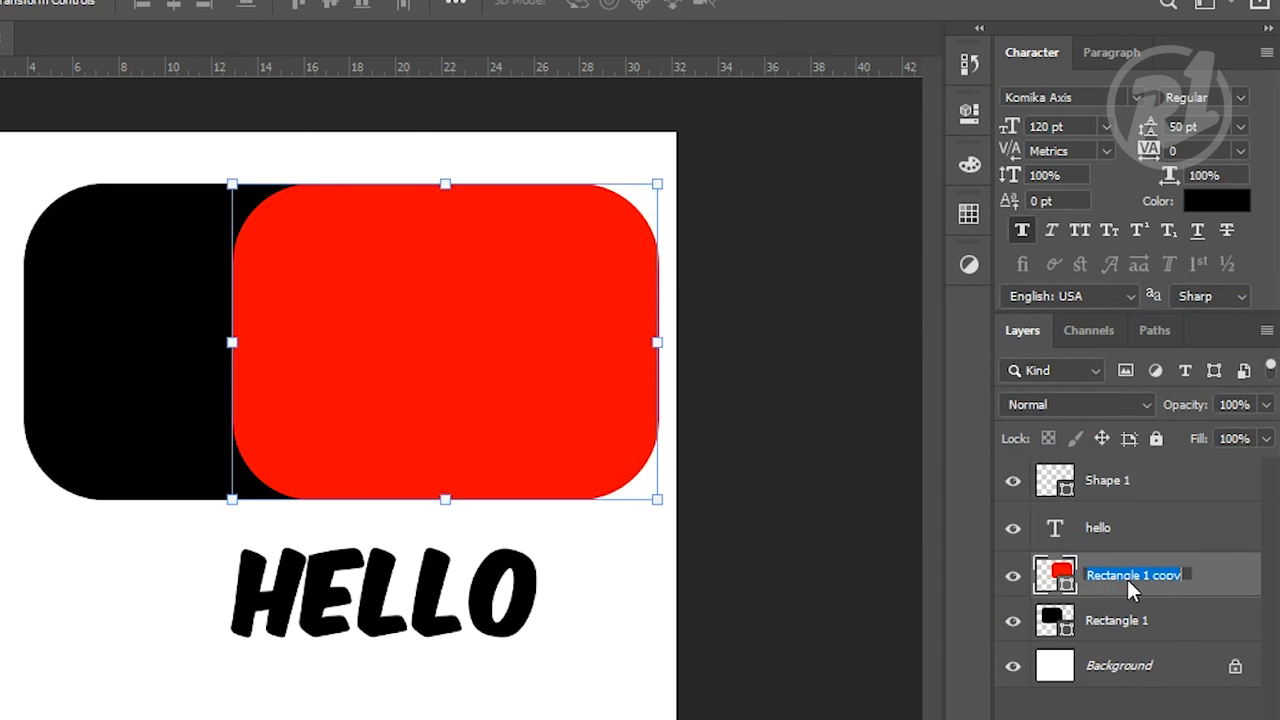
type("merah")
key("Return")
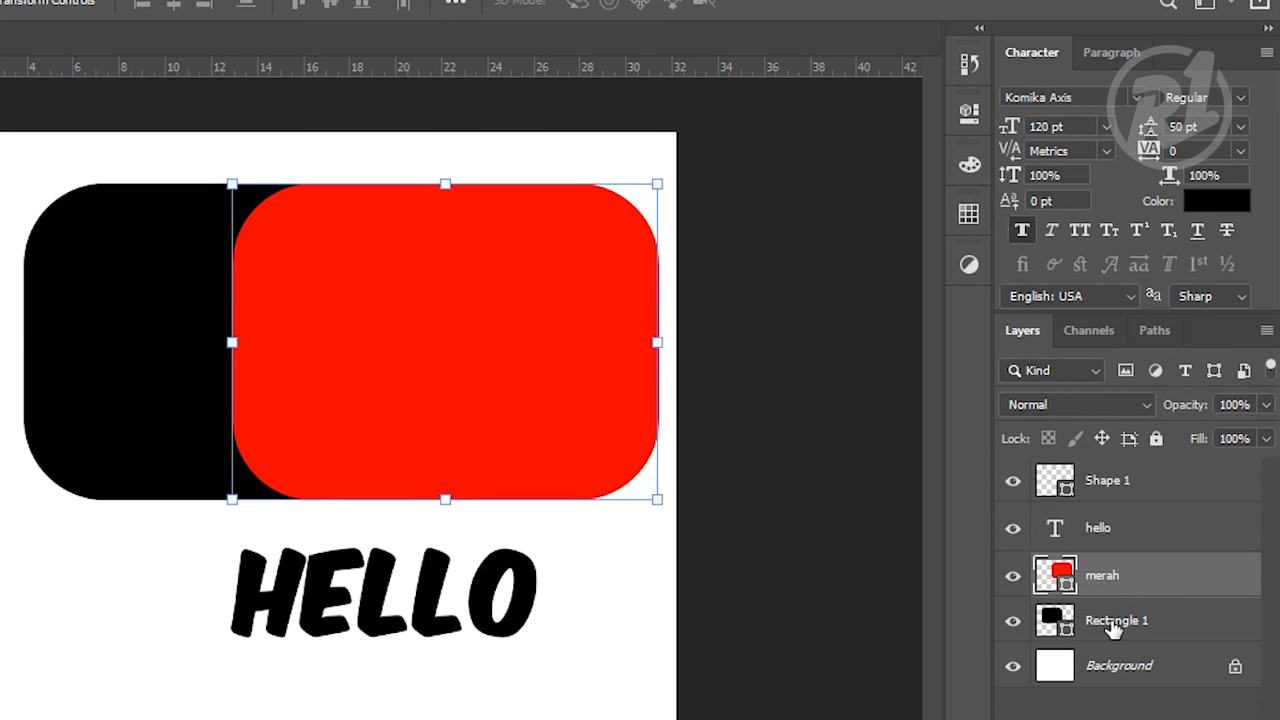
- Rename the black rectangle's layer as hitam, leaving its fill colour unedited
left_click(1115, 625)
double_click(1053, 618)
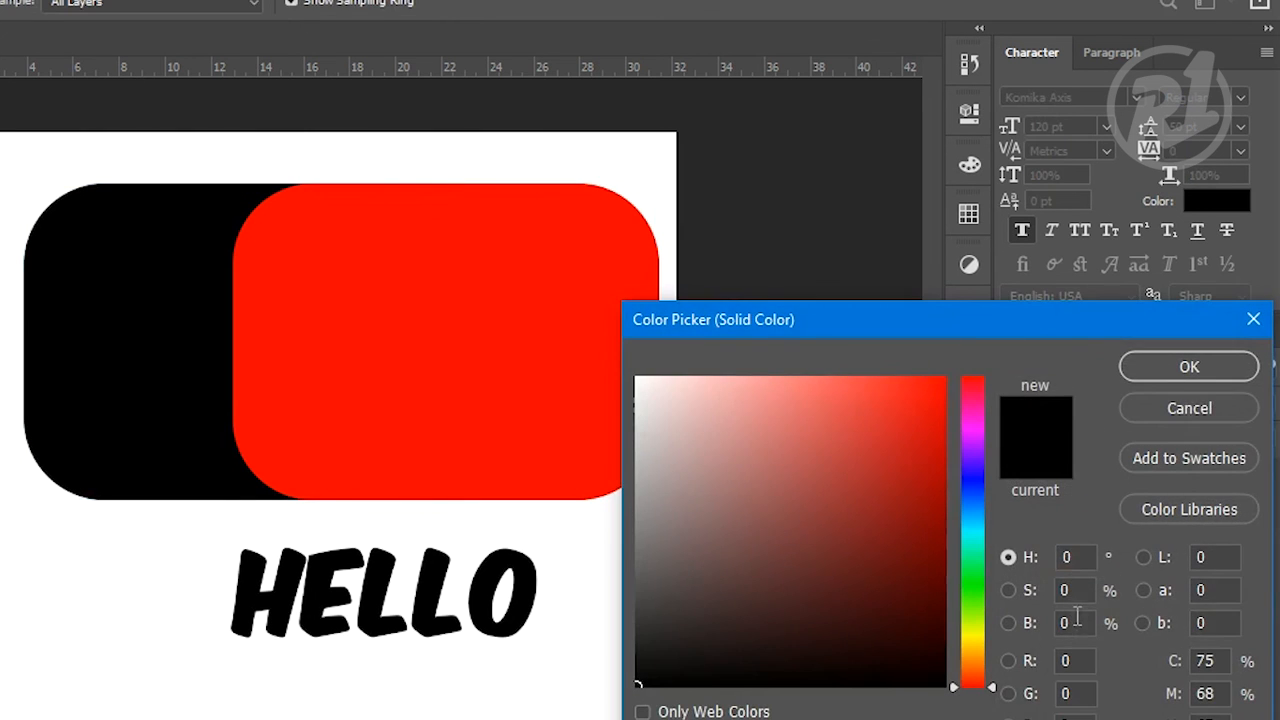
left_click(1189, 408)
double_click(1131, 621)
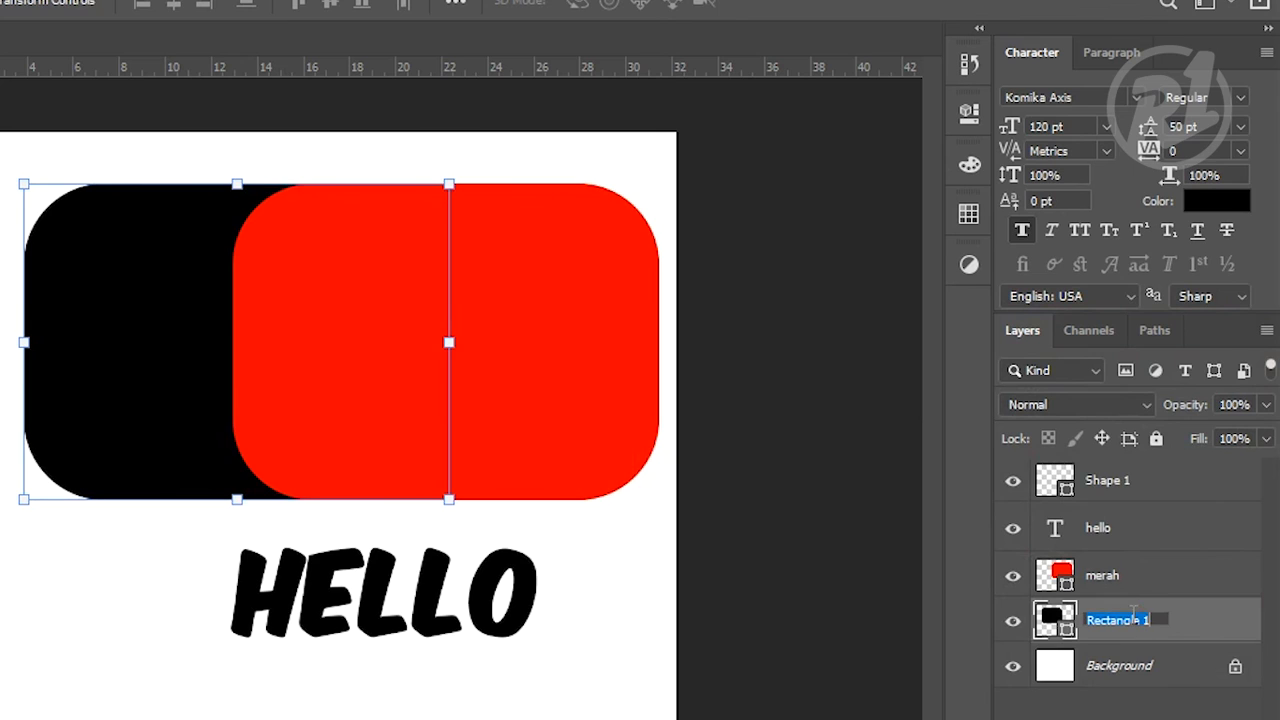
type("hitam")
key("Return")
- Reorder the layers so that merah sits above the hello text and hitam is at the top of the stack
left_click(529, 284)
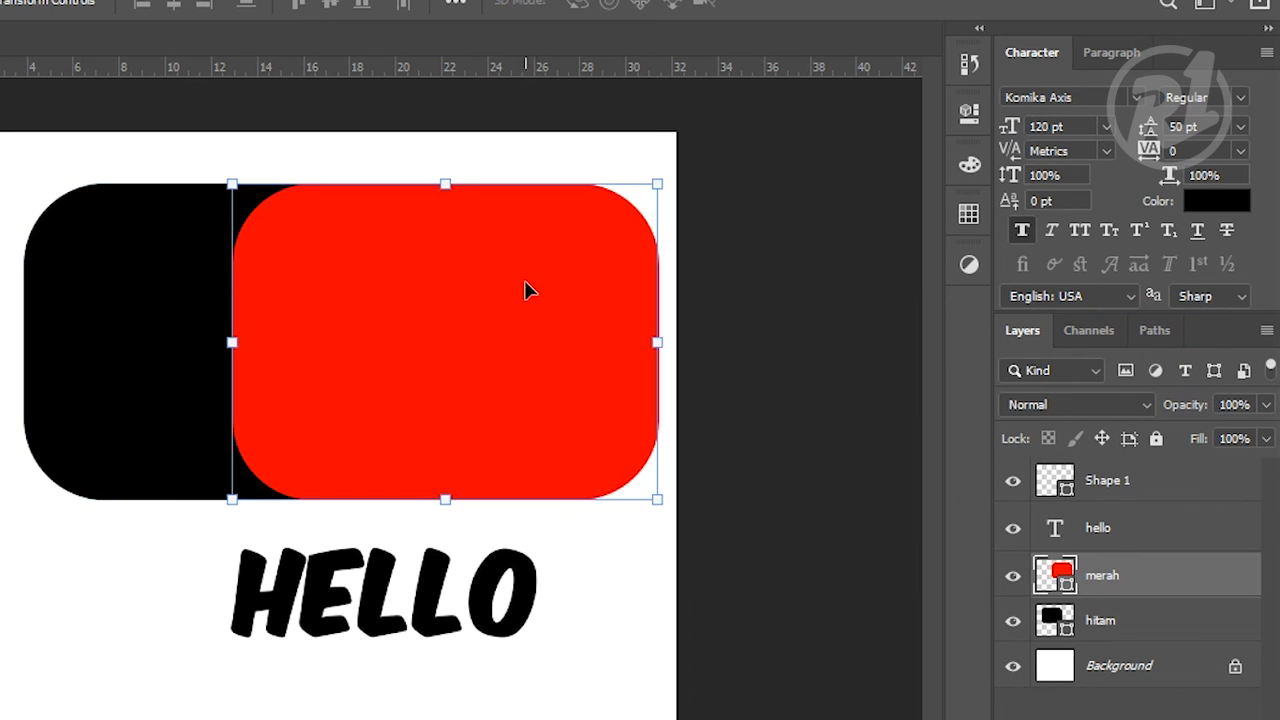
left_click(1146, 628)
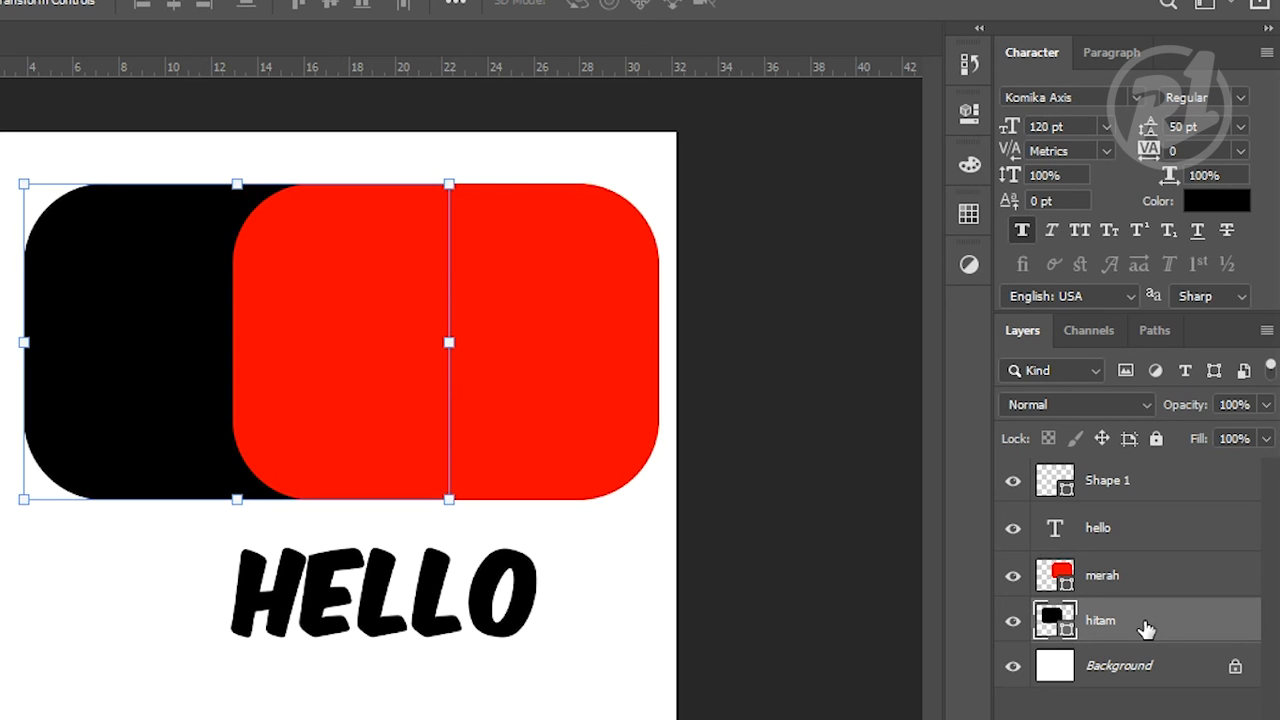
left_click(1150, 577)
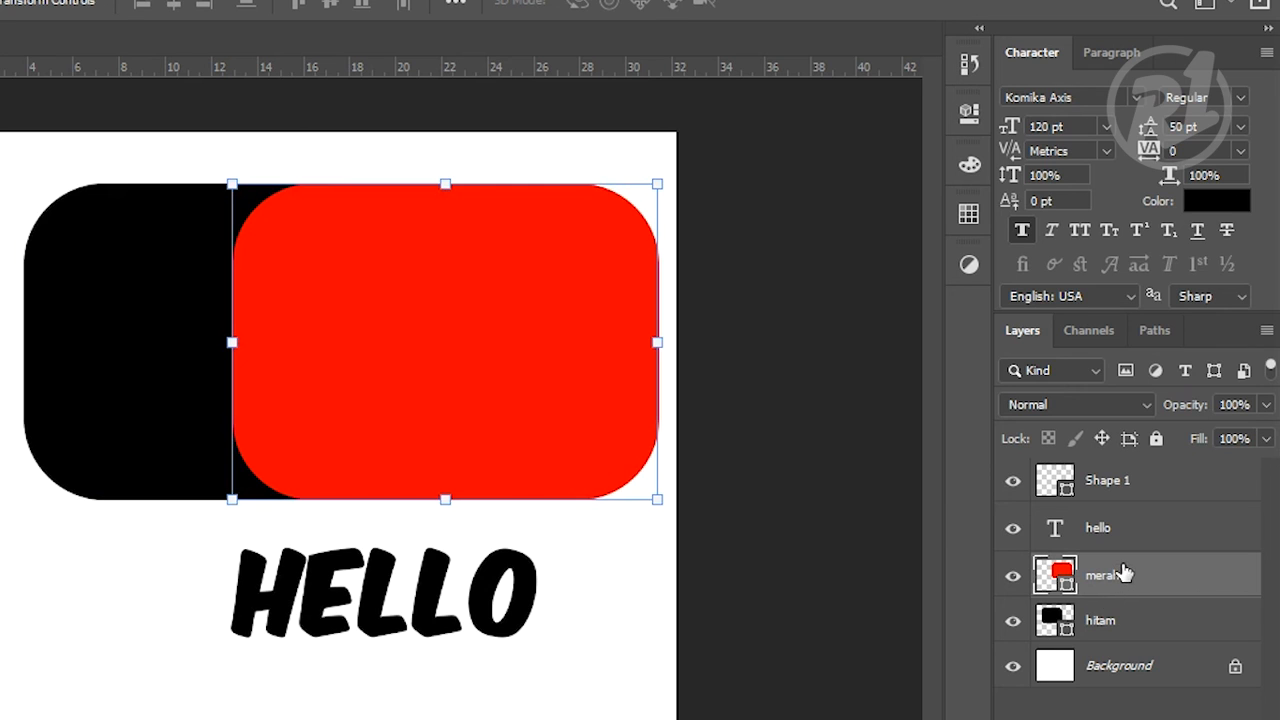
left_click_drag(1125, 575, 1120, 531)
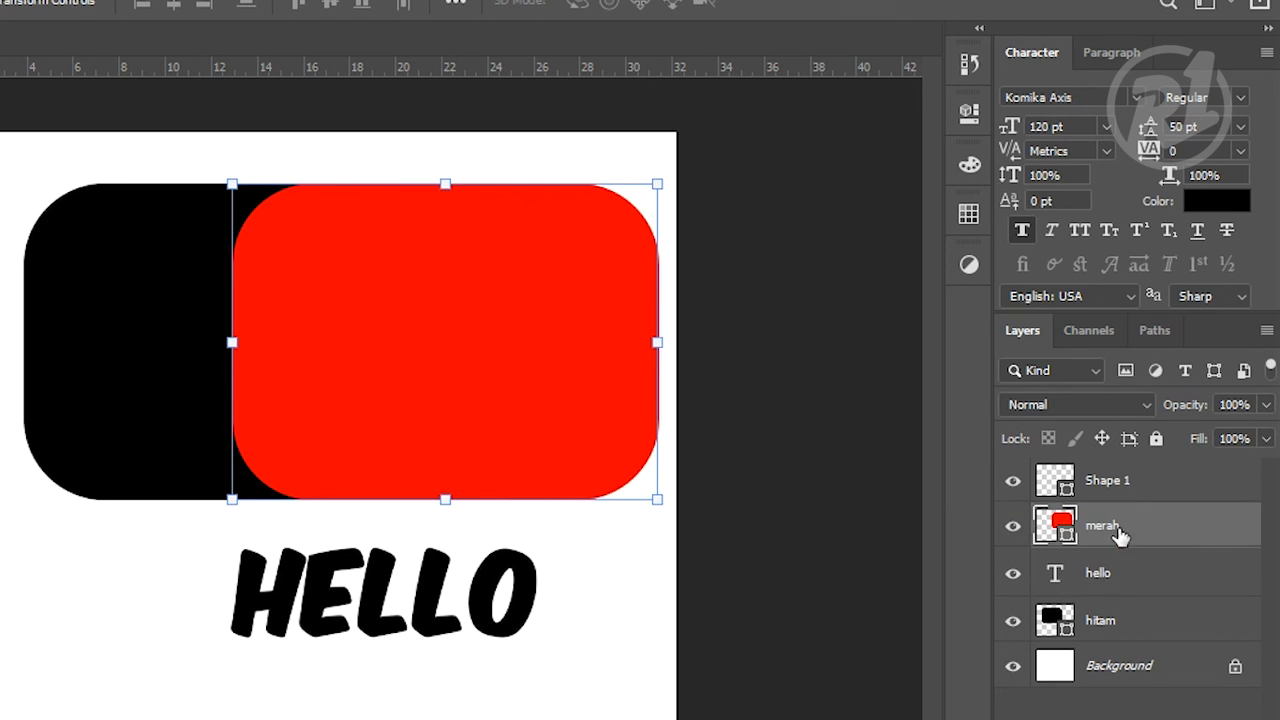
mouse_move(1123, 617)
left_mouse_down()
mouse_move(1117, 554)
mouse_move(1115, 601)
left_mouse_up()
left_click_drag(1122, 491, 1122, 548)
- Place the black rectangle at the canvas's left side and the red one at its right, at equal height with a gap between
left_click(134, 357)
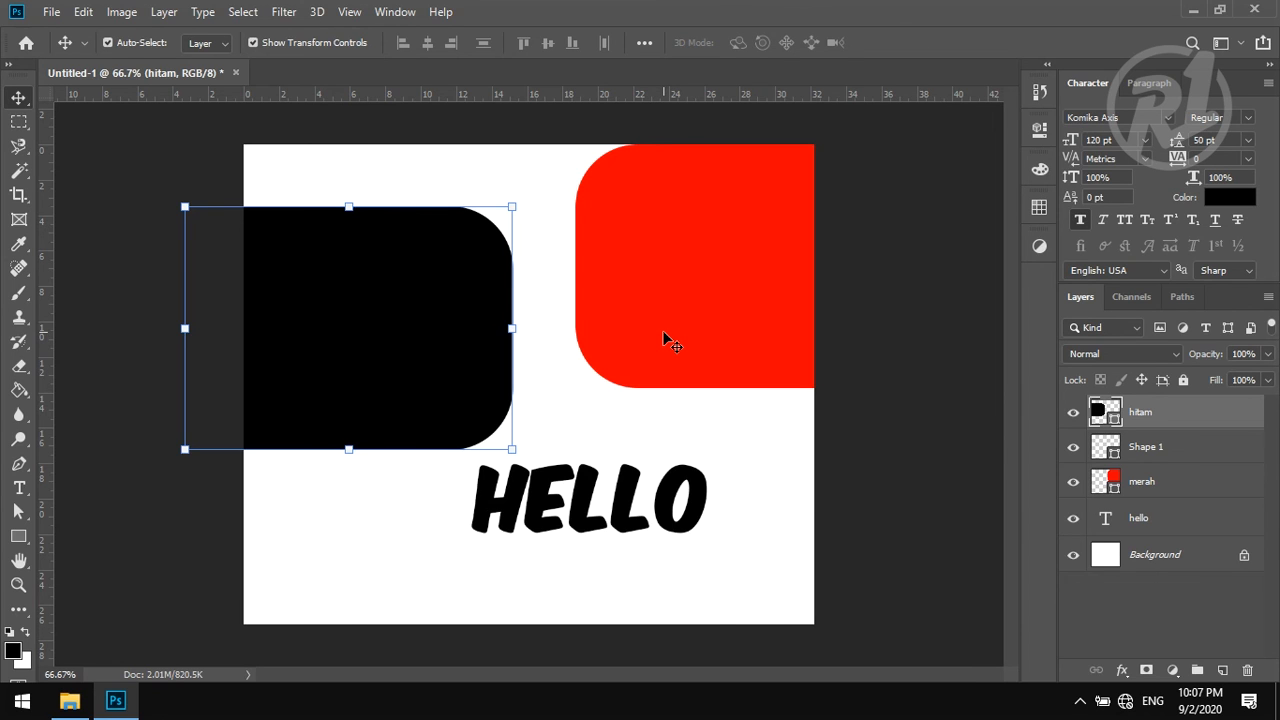
left_click_drag(667, 318, 661, 395)
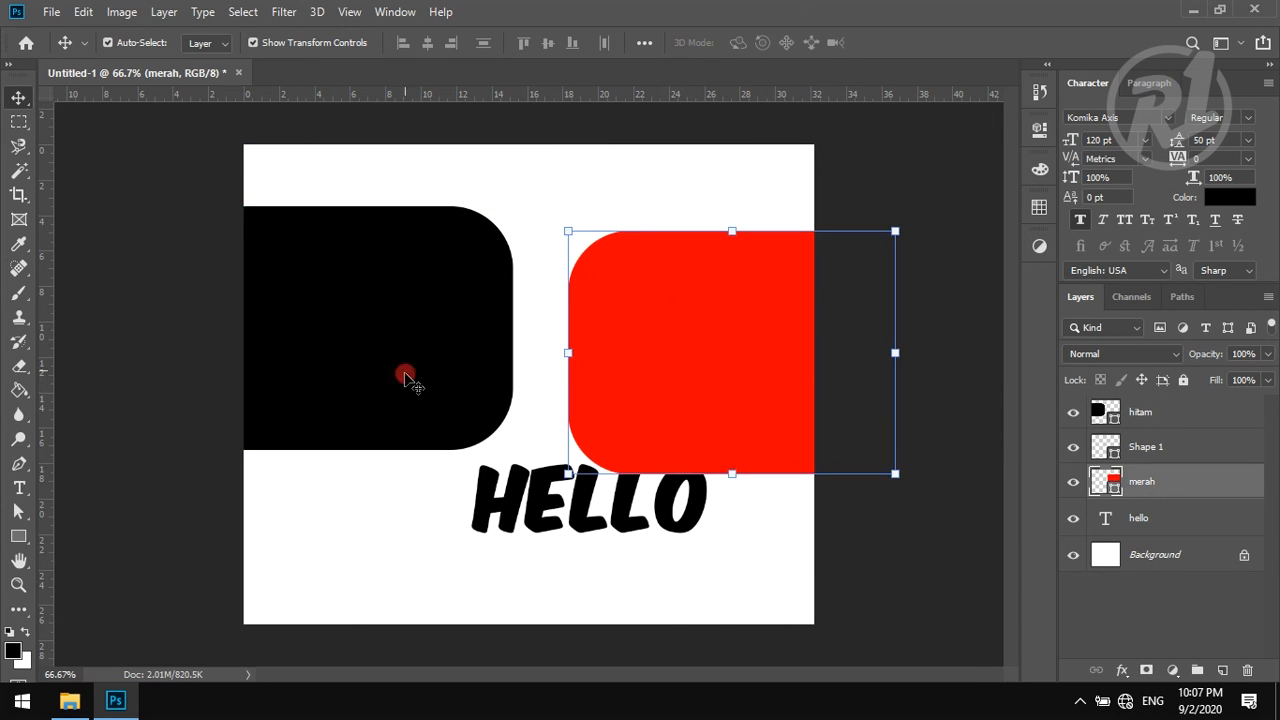
left_click_drag(409, 377, 425, 315)
left_click(640, 366)
left_click_drag(640, 366, 629, 325)
left_click_drag(434, 302, 404, 314)
left_click(669, 317)
left_click(486, 154)
left_click(417, 240)
left_click(542, 176)
left_click(610, 242)
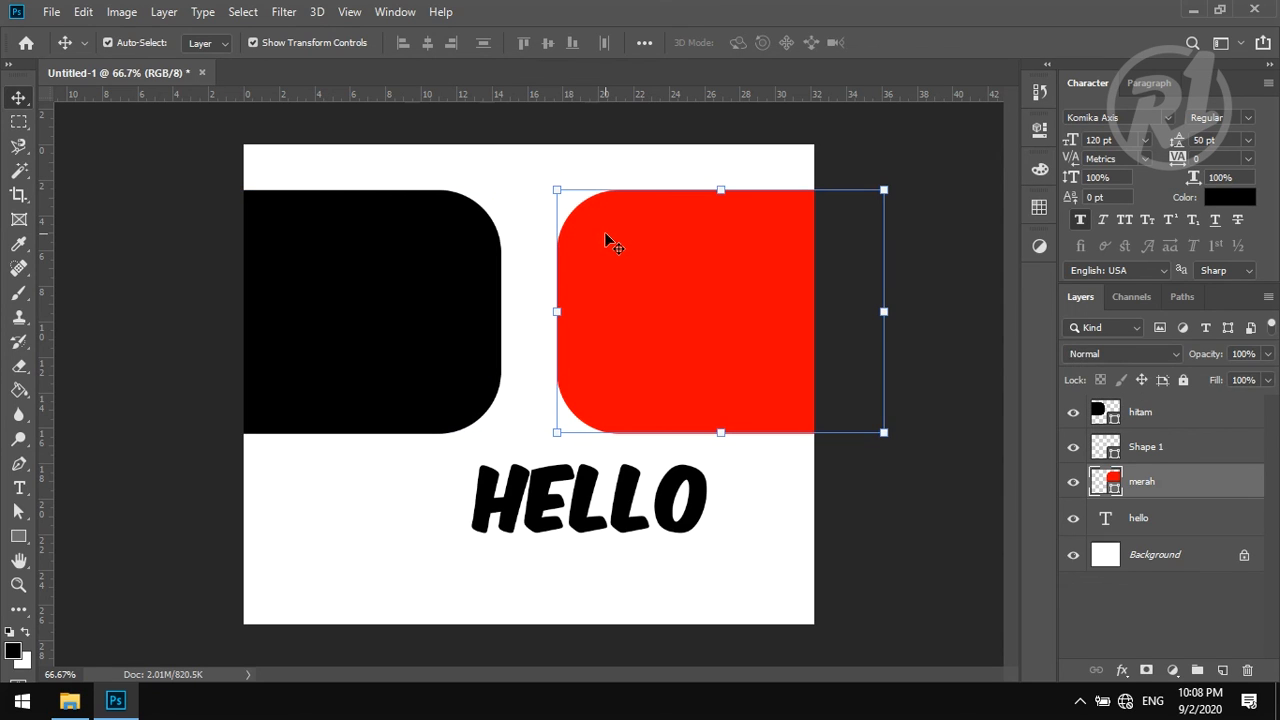
left_click(508, 184)
left_click(406, 163)
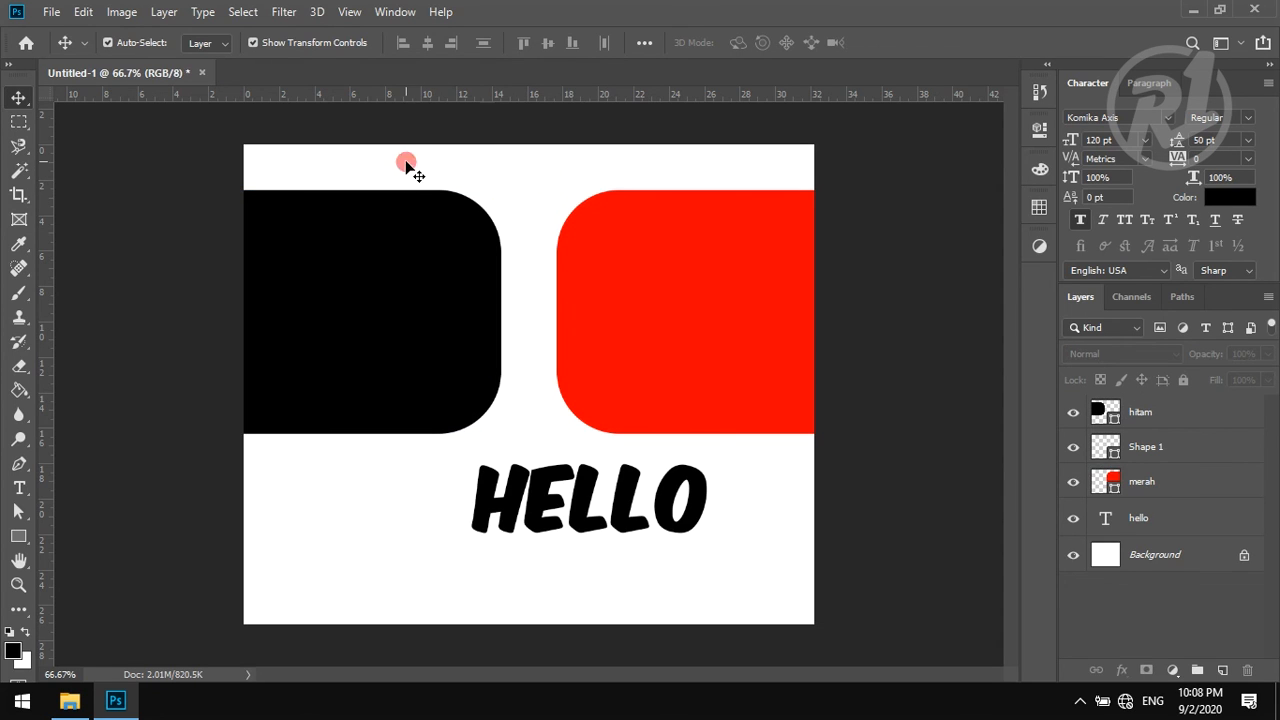